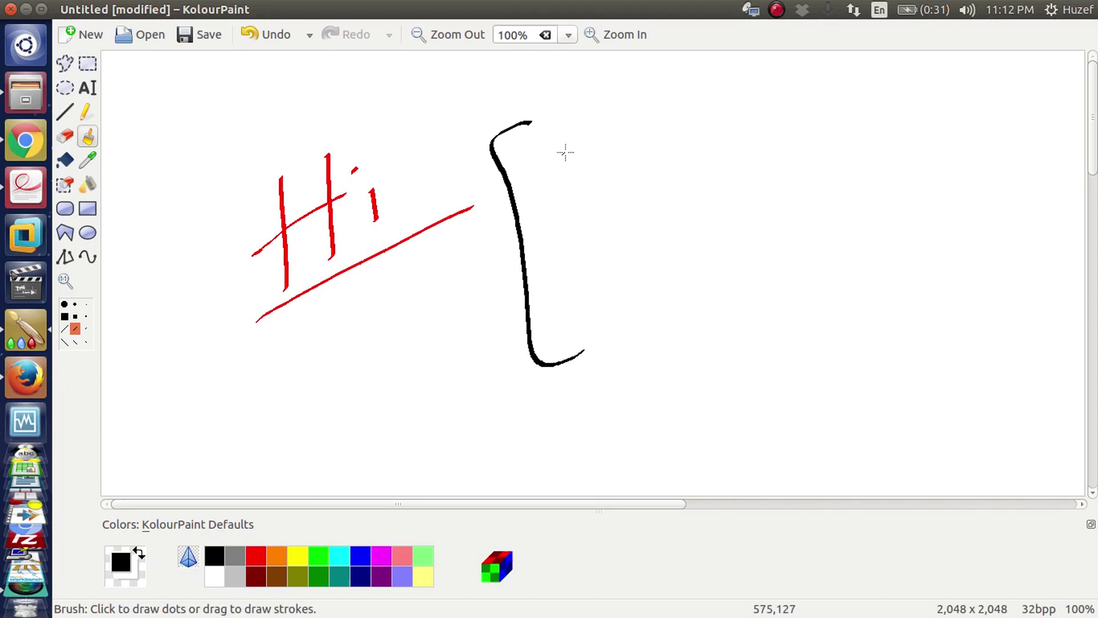
# - Finish the bracket and write SCCm-P1 with a second sccm line below it
pyautogui.moveTo(575, 143); pyautogui.dragTo(548, 199)
pyautogui.moveTo(624, 132); pyautogui.dragTo(632, 170)
pyautogui.moveTo(657, 122)
pyautogui.mouseDown()
pyautogui.moveTo(665, 167)
pyautogui.moveTo(702, 122)
pyautogui.moveTo(730, 136)
pyautogui.moveTo(799, 114)
pyautogui.mouseUp()
pyautogui.moveTo(802, 100)
pyautogui.mouseDown()
pyautogui.moveTo(812, 141)
pyautogui.moveTo(811, 120)
pyautogui.moveTo(873, 117)
pyautogui.mouseUp()
pyautogui.moveTo(612, 248)
pyautogui.mouseDown()
pyautogui.moveTo(591, 255)
pyautogui.moveTo(583, 299)
pyautogui.mouseUp()
pyautogui.moveTo(650, 246); pyautogui.dragTo(651, 278)
pyautogui.moveTo(684, 228)
pyautogui.mouseDown()
pyautogui.moveTo(670, 237)
pyautogui.moveTo(683, 261)
pyautogui.mouseUp()
pyautogui.moveTo(690, 260)
pyautogui.mouseDown()
pyautogui.moveTo(722, 223)
pyautogui.moveTo(736, 229)
pyautogui.mouseUp()
pyautogui.moveTo(748, 229); pyautogui.dragTo(764, 219)
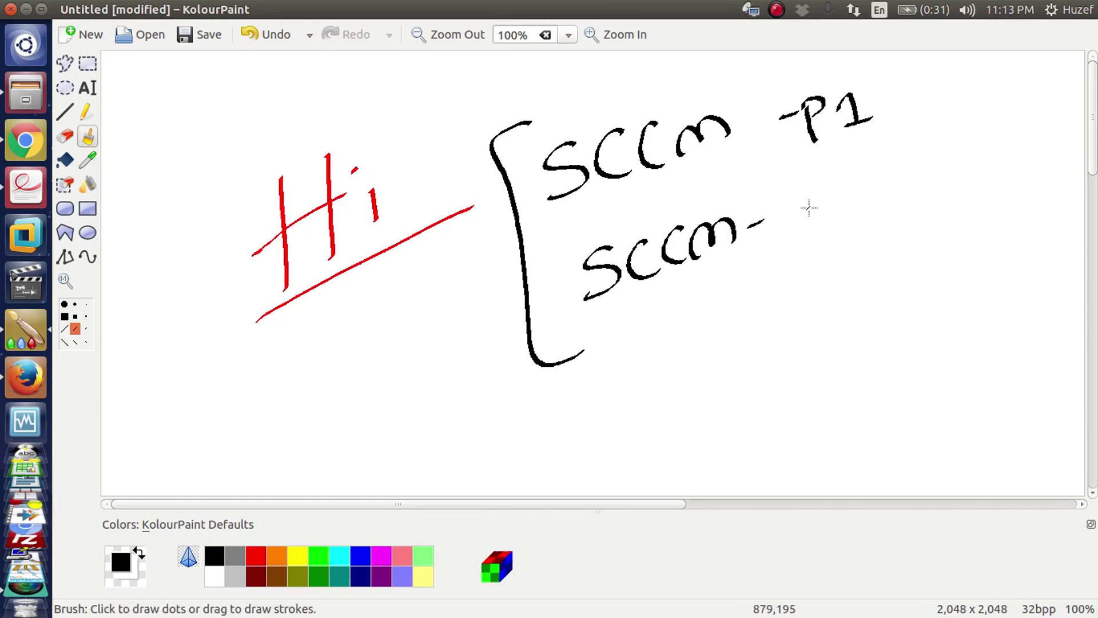
# - Draw an L-shaped arrow to P2 and a closing bracket around P1 and P2
pyautogui.moveTo(742, 258)
pyautogui.mouseDown()
pyautogui.moveTo(743, 272)
pyautogui.moveTo(789, 266)
pyautogui.mouseUp()
pyautogui.moveTo(730, 278)
pyautogui.mouseDown()
pyautogui.moveTo(732, 295)
pyautogui.moveTo(811, 299)
pyautogui.mouseUp()
pyautogui.moveTo(790, 257); pyautogui.dragTo(808, 281)
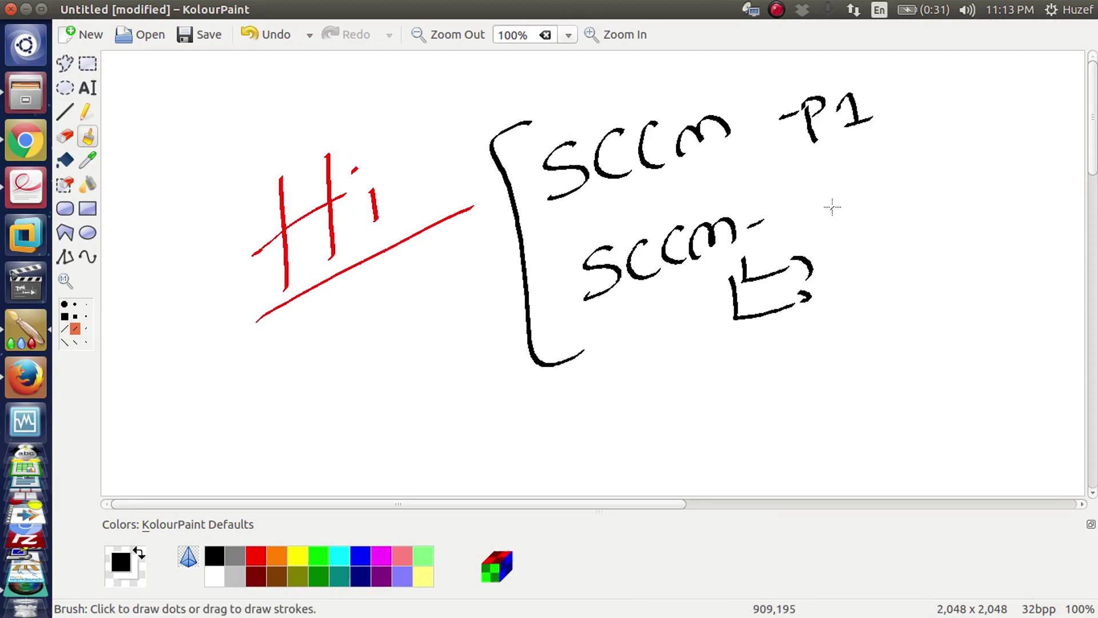
pyautogui.moveTo(826, 201); pyautogui.dragTo(843, 255)
pyautogui.moveTo(827, 207)
pyautogui.mouseDown()
pyautogui.moveTo(843, 222)
pyautogui.moveTo(876, 197)
pyautogui.moveTo(911, 222)
pyautogui.mouseUp()
pyautogui.moveTo(870, 74)
pyautogui.mouseDown()
pyautogui.moveTo(915, 72)
pyautogui.moveTo(949, 249)
pyautogui.moveTo(896, 265)
pyautogui.mouseUp()
# - Write Last SCCm below the bracket and circle the SCCm
pyautogui.moveTo(685, 387)
pyautogui.mouseDown()
pyautogui.moveTo(677, 441)
pyautogui.moveTo(709, 436)
pyautogui.mouseUp()
pyautogui.moveTo(735, 412)
pyautogui.mouseDown()
pyautogui.moveTo(725, 425)
pyautogui.moveTo(755, 417)
pyautogui.moveTo(756, 429)
pyautogui.mouseUp()
pyautogui.moveTo(748, 413); pyautogui.dragTo(781, 400)
pyautogui.moveTo(826, 355); pyautogui.dragTo(800, 411)
pyautogui.moveTo(857, 346); pyautogui.dragTo(840, 394)
pyautogui.moveTo(890, 342); pyautogui.dragTo(871, 391)
pyautogui.moveTo(896, 379); pyautogui.dragTo(947, 367)
pyautogui.moveTo(771, 444); pyautogui.dragTo(886, 413)
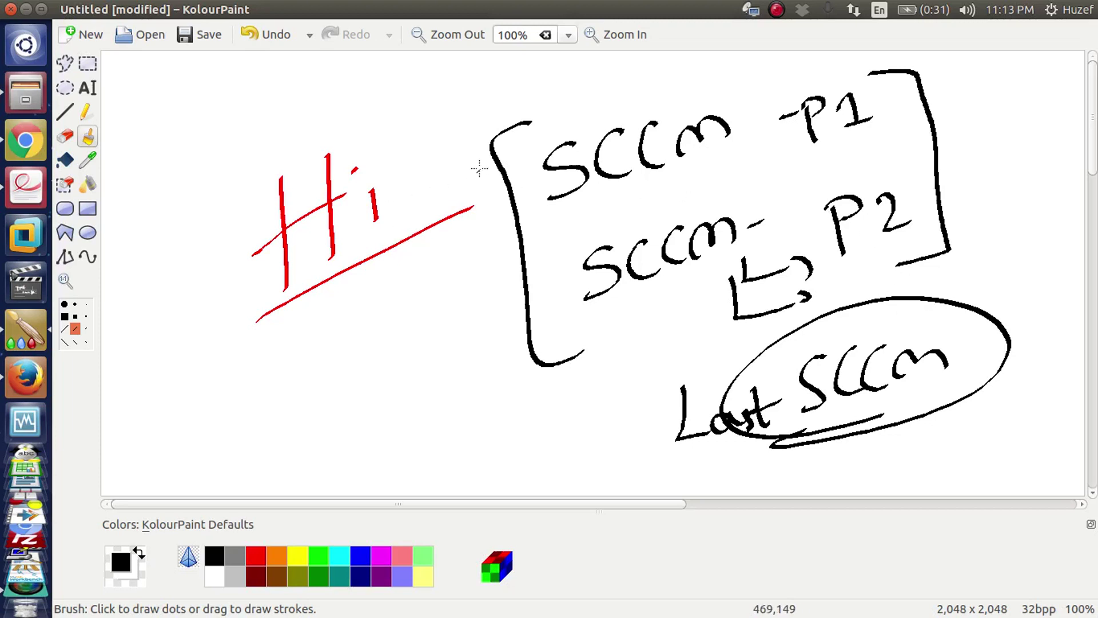
# - Loop a freehand outline around the notes, then start a new blank image
pyautogui.moveTo(529, 99)
pyautogui.mouseDown()
pyautogui.moveTo(503, 98)
pyautogui.moveTo(483, 283)
pyautogui.moveTo(709, 432)
pyautogui.moveTo(972, 262)
pyautogui.moveTo(753, 80)
pyautogui.moveTo(529, 94)
pyautogui.mouseUp()
pyautogui.moveTo(522, 186); pyautogui.dragTo(487, 417)
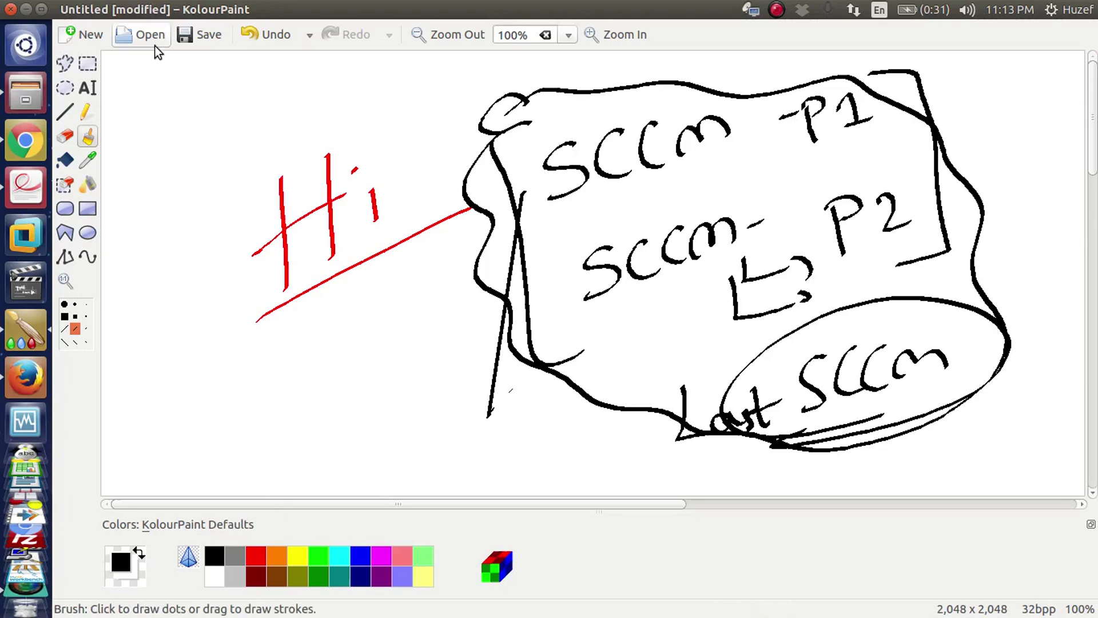
pyautogui.click(89, 37)
# - In red, write Lap | Dc and a boxed Math heading
pyautogui.click(267, 554)
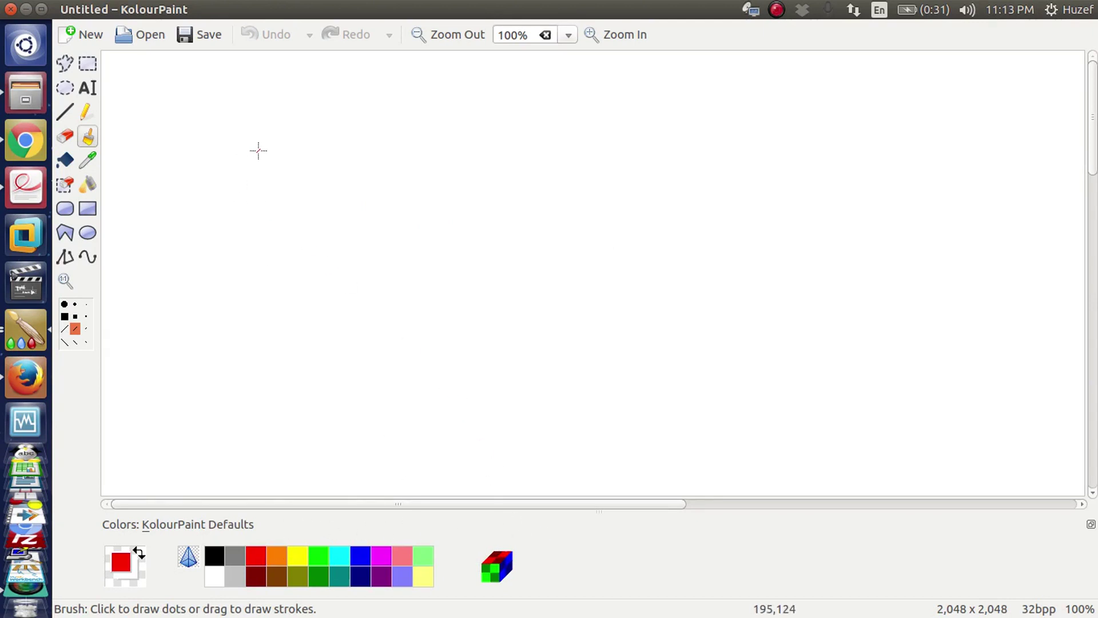
pyautogui.moveTo(237, 137); pyautogui.dragTo(300, 177)
pyautogui.moveTo(309, 101); pyautogui.dragTo(320, 197)
pyautogui.moveTo(328, 111)
pyautogui.mouseDown()
pyautogui.moveTo(335, 131)
pyautogui.moveTo(337, 108)
pyautogui.moveTo(390, 130)
pyautogui.mouseUp()
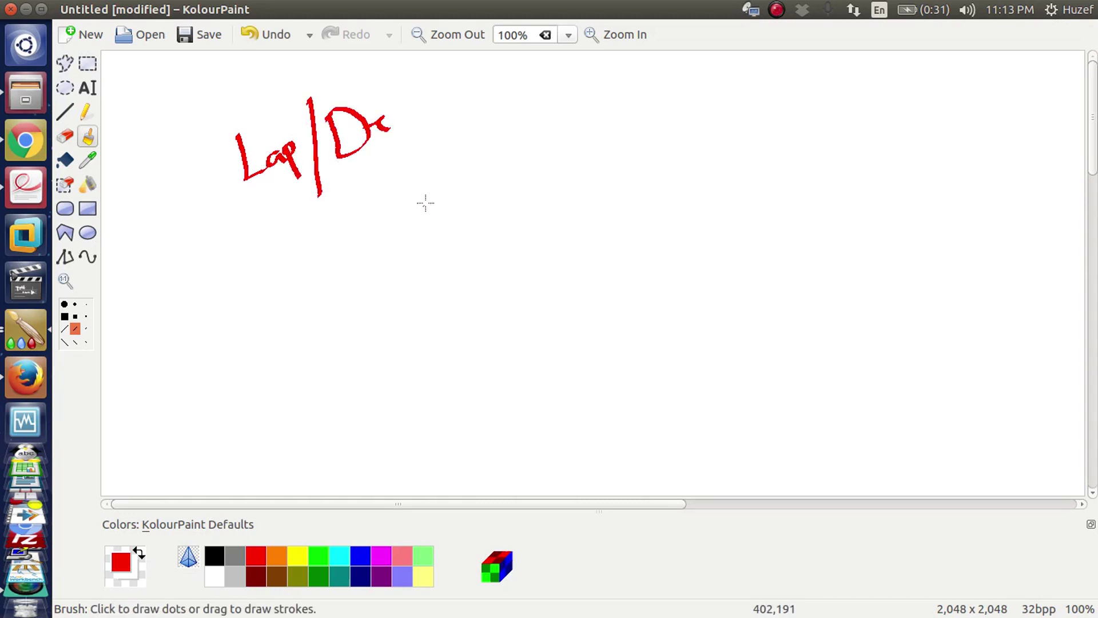
pyautogui.moveTo(433, 190)
pyautogui.mouseDown()
pyautogui.moveTo(438, 166)
pyautogui.moveTo(486, 143)
pyautogui.moveTo(498, 120)
pyautogui.moveTo(528, 141)
pyautogui.mouseUp()
pyautogui.moveTo(426, 213)
pyautogui.mouseDown()
pyautogui.moveTo(455, 201)
pyautogui.moveTo(480, 120)
pyautogui.moveTo(407, 205)
pyautogui.moveTo(424, 243)
pyautogui.moveTo(469, 272)
pyautogui.mouseUp()
# - In blue, add circled Pr, 8, 26 and 4 notes with an enclosure, then start a new image
pyautogui.click(366, 556)
pyautogui.moveTo(458, 235); pyautogui.dragTo(505, 231)
pyautogui.moveTo(515, 211)
pyautogui.mouseDown()
pyautogui.moveTo(414, 269)
pyautogui.moveTo(498, 201)
pyautogui.mouseUp()
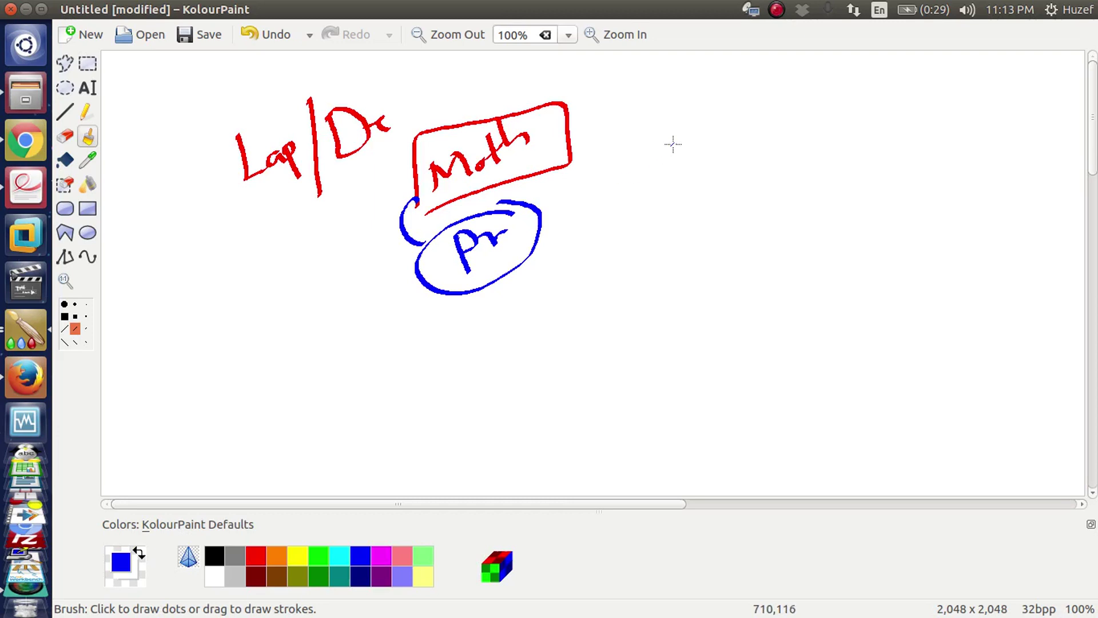
pyautogui.moveTo(675, 141)
pyautogui.mouseDown()
pyautogui.moveTo(655, 171)
pyautogui.moveTo(646, 127)
pyautogui.moveTo(671, 131)
pyautogui.mouseUp()
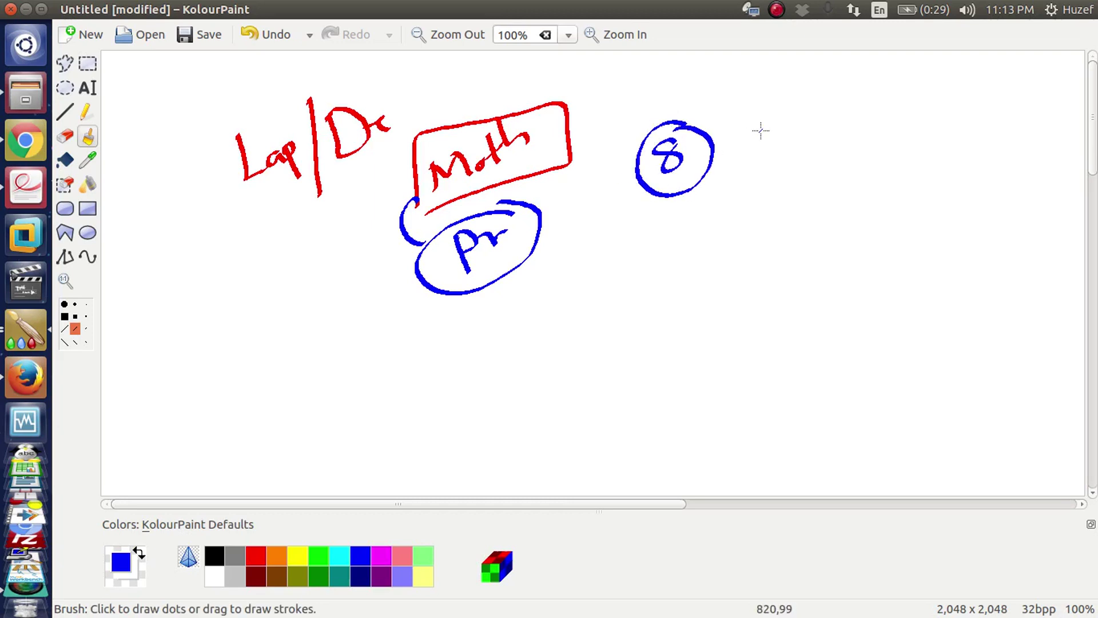
pyautogui.moveTo(758, 128)
pyautogui.mouseDown()
pyautogui.moveTo(784, 140)
pyautogui.moveTo(818, 116)
pyautogui.mouseUp()
pyautogui.moveTo(722, 77)
pyautogui.mouseDown()
pyautogui.moveTo(742, 99)
pyautogui.moveTo(747, 75)
pyautogui.moveTo(817, 131)
pyautogui.mouseUp()
pyautogui.moveTo(804, 74)
pyautogui.mouseDown()
pyautogui.moveTo(695, 94)
pyautogui.moveTo(865, 98)
pyautogui.moveTo(812, 73)
pyautogui.mouseUp()
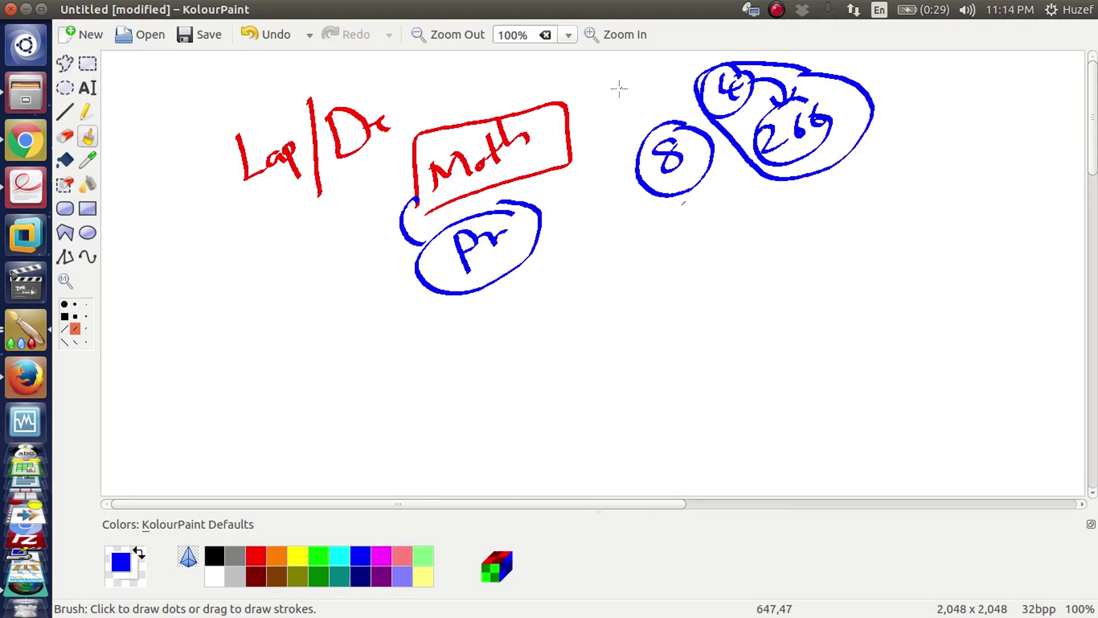
pyautogui.moveTo(619, 88)
pyautogui.mouseDown()
pyautogui.moveTo(618, 109)
pyautogui.moveTo(645, 92)
pyautogui.moveTo(618, 107)
pyautogui.moveTo(638, 109)
pyautogui.mouseUp()
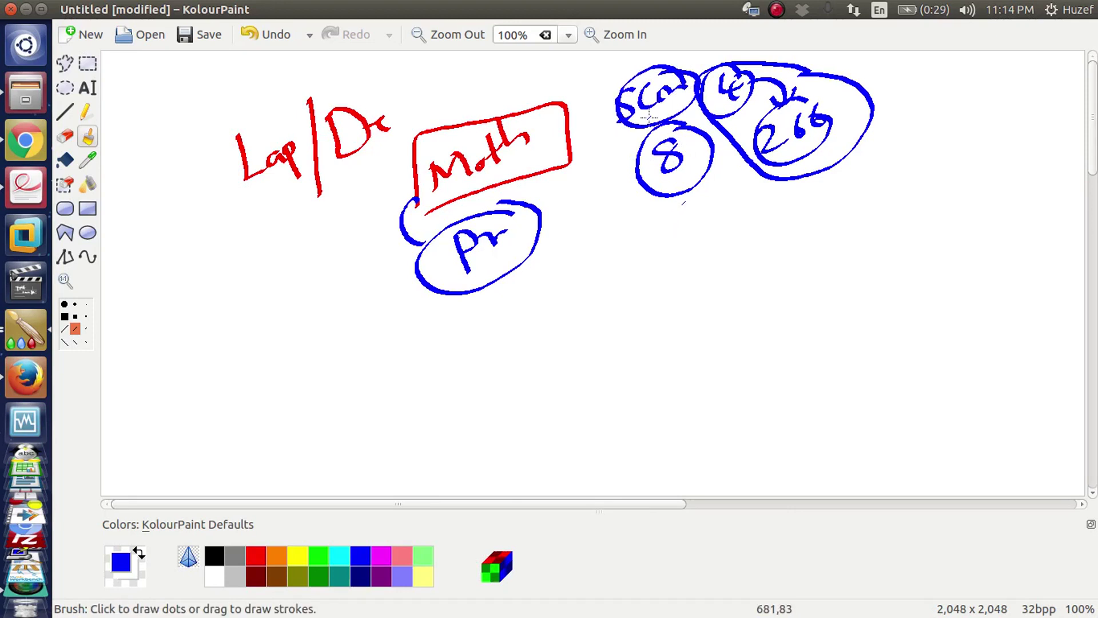
pyautogui.click(91, 35)
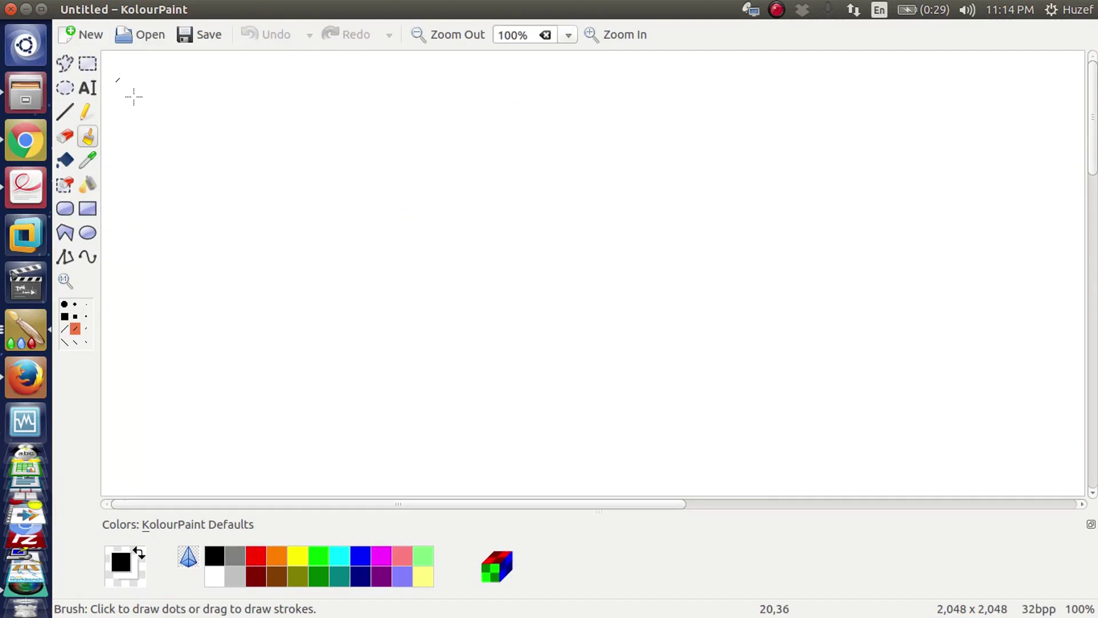
# - Draw a black bottom bar and blue squares labelled DC and Sccm
pyautogui.moveTo(288, 369)
pyautogui.mouseDown()
pyautogui.moveTo(466, 358)
pyautogui.moveTo(905, 406)
pyautogui.moveTo(315, 429)
pyautogui.mouseUp()
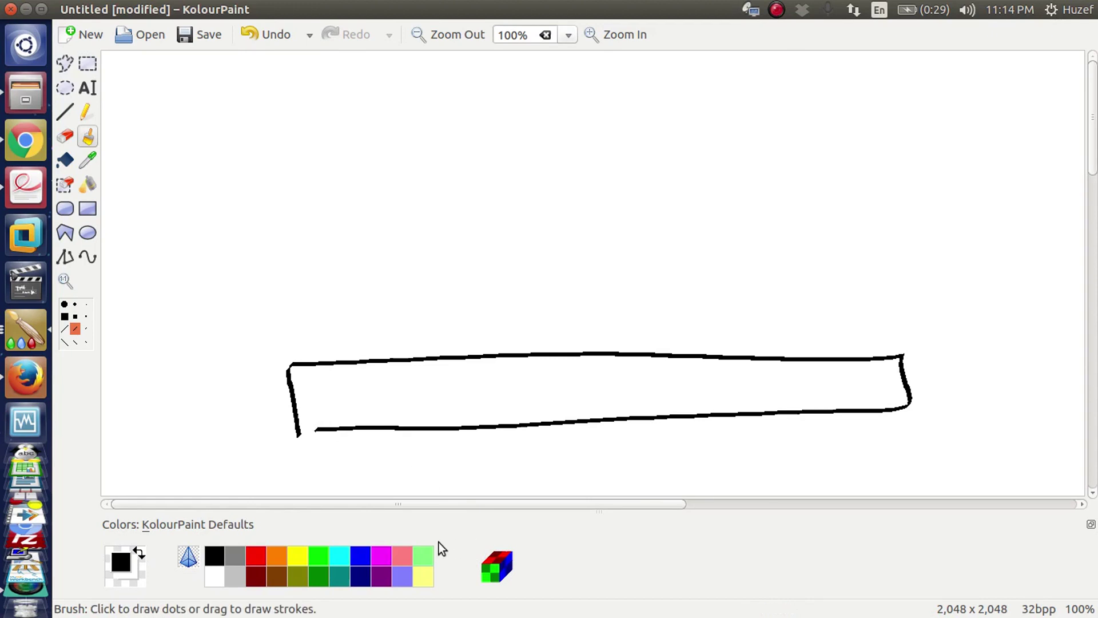
pyautogui.click(362, 556)
pyautogui.moveTo(302, 200)
pyautogui.mouseDown()
pyautogui.moveTo(316, 280)
pyautogui.moveTo(397, 179)
pyautogui.moveTo(327, 279)
pyautogui.mouseUp()
pyautogui.moveTo(319, 170); pyautogui.dragTo(329, 171)
pyautogui.moveTo(361, 131); pyautogui.dragTo(369, 153)
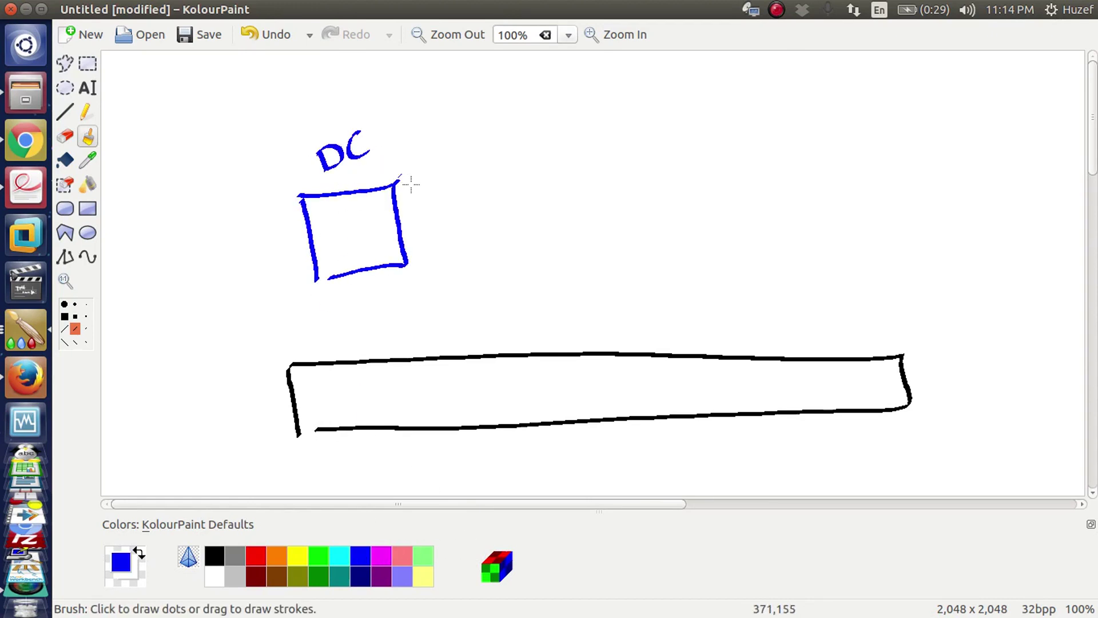
pyautogui.moveTo(498, 171)
pyautogui.mouseDown()
pyautogui.moveTo(607, 242)
pyautogui.moveTo(527, 270)
pyautogui.mouseUp()
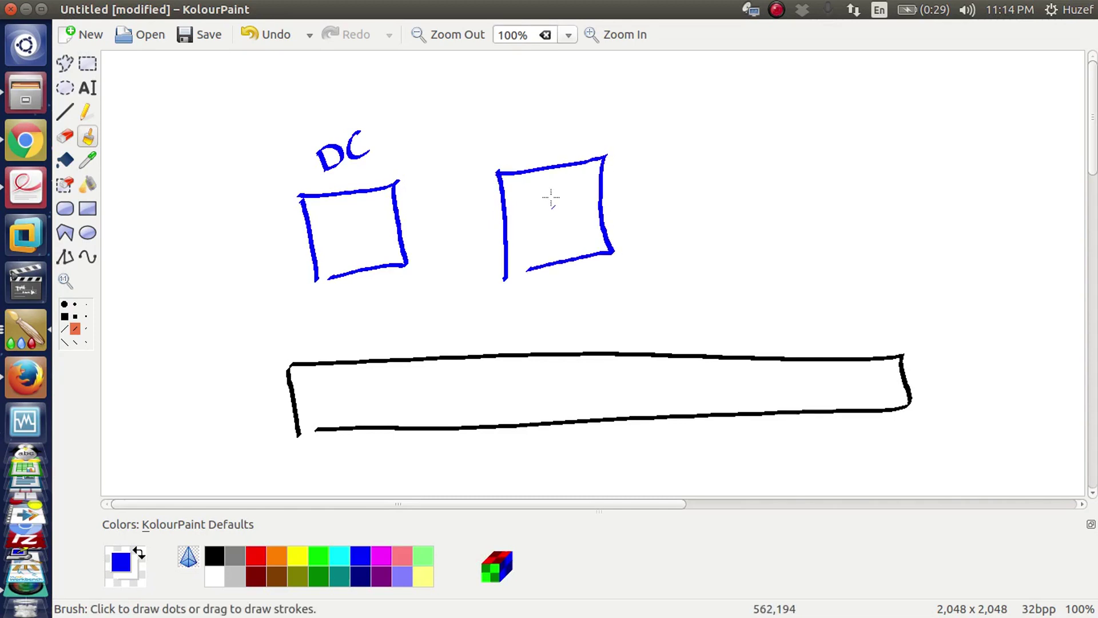
pyautogui.moveTo(521, 130)
pyautogui.mouseDown()
pyautogui.moveTo(505, 152)
pyautogui.moveTo(563, 117)
pyautogui.moveTo(607, 117)
pyautogui.mouseUp()
# - Add a magenta Client square and write 4, 8 and 2 in the DC, Sccm and Client boxes
pyautogui.click(389, 554)
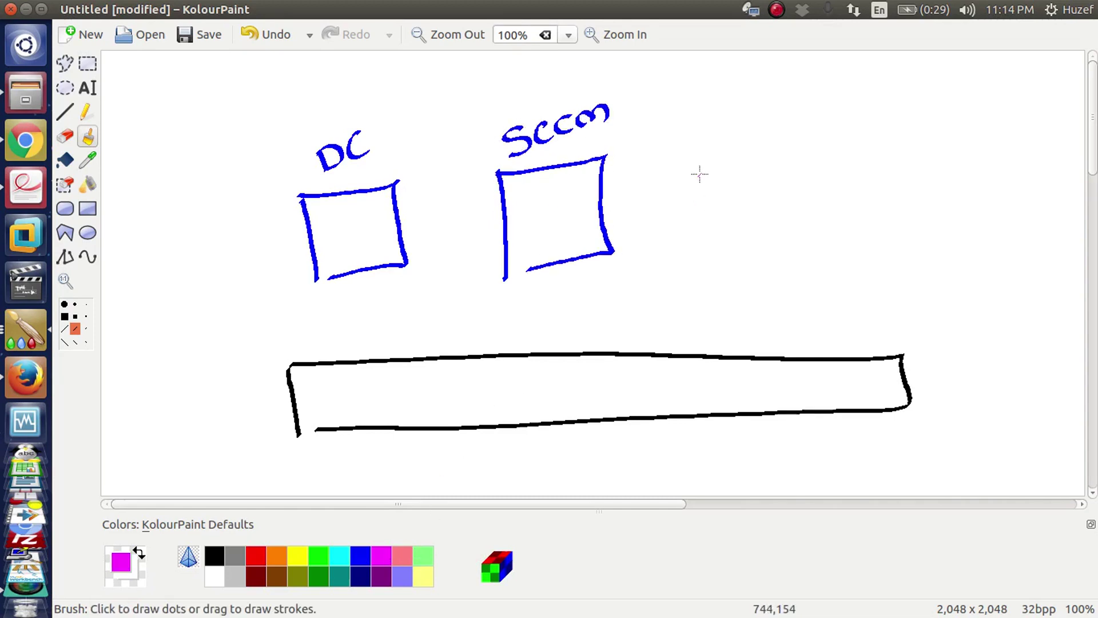
pyautogui.moveTo(702, 165)
pyautogui.mouseDown()
pyautogui.moveTo(708, 247)
pyautogui.moveTo(816, 216)
pyautogui.moveTo(725, 250)
pyautogui.mouseUp()
pyautogui.moveTo(765, 108); pyautogui.dragTo(765, 130)
pyautogui.moveTo(779, 79)
pyautogui.mouseDown()
pyautogui.moveTo(798, 114)
pyautogui.moveTo(861, 95)
pyautogui.mouseUp()
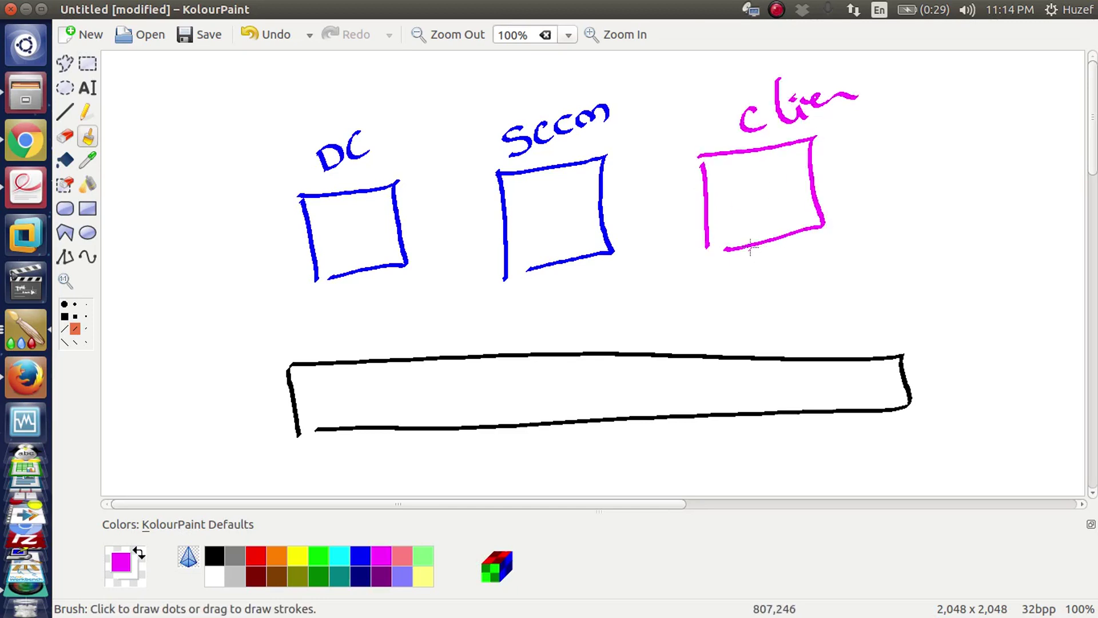
pyautogui.moveTo(346, 229)
pyautogui.mouseDown()
pyautogui.moveTo(343, 244)
pyautogui.moveTo(375, 244)
pyautogui.mouseUp()
pyautogui.moveTo(360, 231); pyautogui.dragTo(358, 260)
pyautogui.moveTo(554, 208); pyautogui.dragTo(553, 207)
pyautogui.moveTo(743, 183); pyautogui.dragTo(776, 196)
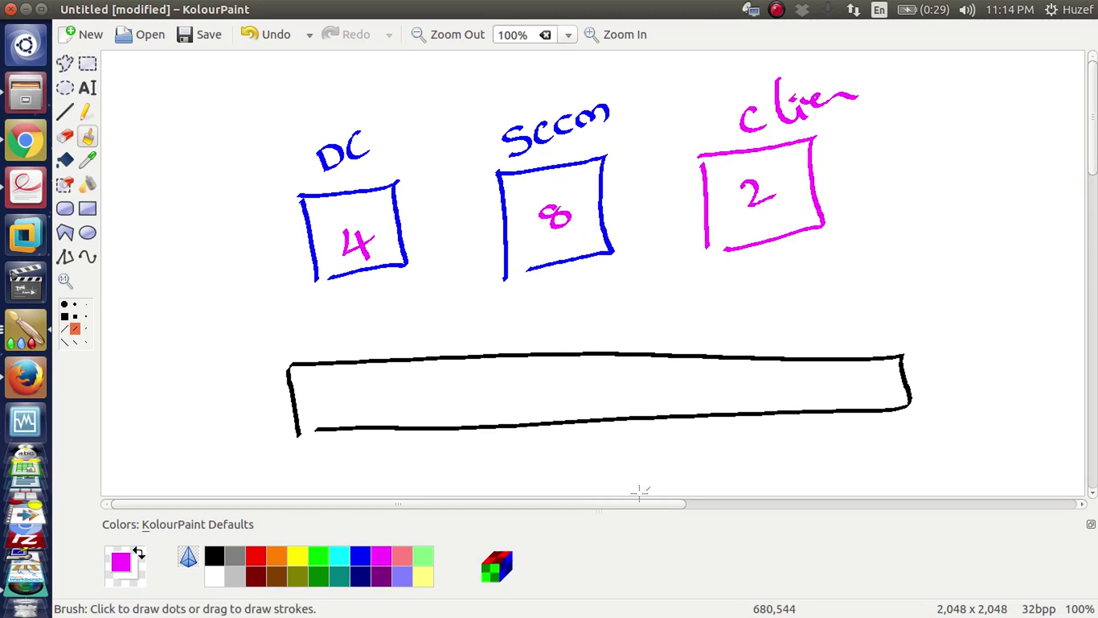
# - In red, write and circle 16 on the bar and draw a vm outline under the squares
pyautogui.click(257, 555)
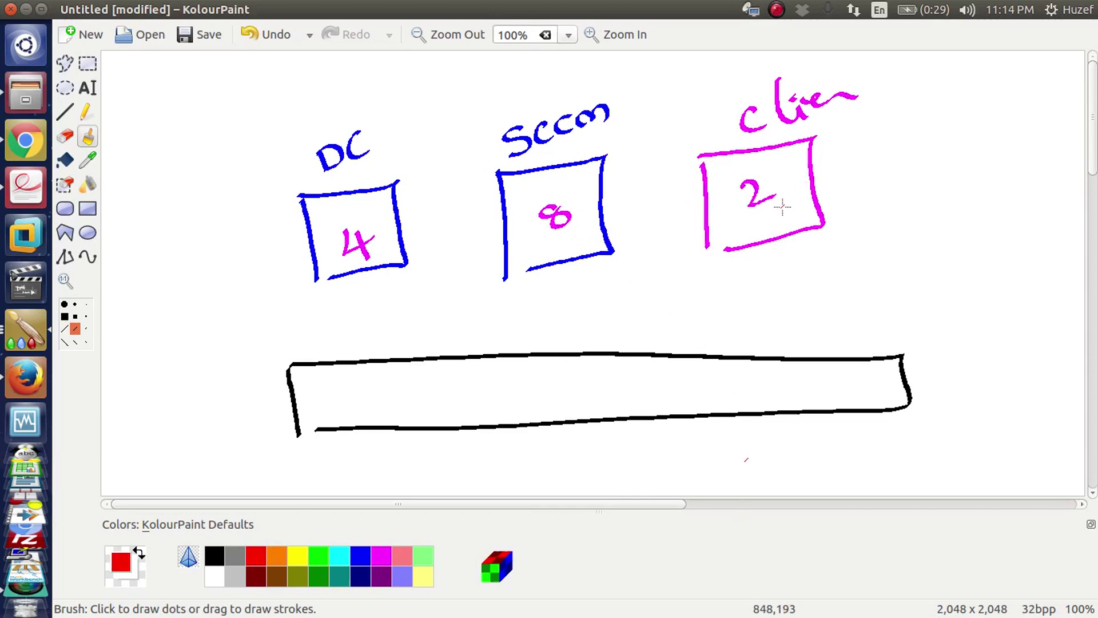
pyautogui.moveTo(690, 370)
pyautogui.mouseDown()
pyautogui.moveTo(693, 400)
pyautogui.moveTo(710, 382)
pyautogui.mouseUp()
pyautogui.moveTo(722, 351)
pyautogui.mouseDown()
pyautogui.moveTo(709, 352)
pyautogui.moveTo(744, 366)
pyautogui.mouseUp()
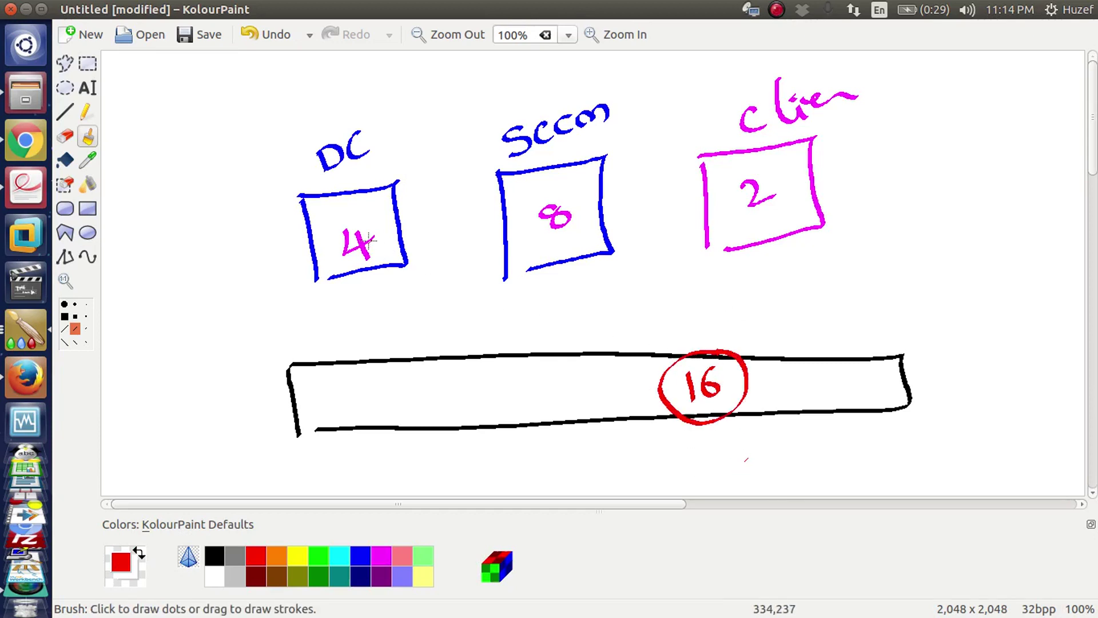
pyautogui.moveTo(272, 169)
pyautogui.mouseDown()
pyautogui.moveTo(302, 306)
pyautogui.moveTo(865, 257)
pyautogui.moveTo(874, 156)
pyautogui.mouseUp()
pyautogui.moveTo(879, 199)
pyautogui.mouseDown()
pyautogui.moveTo(886, 218)
pyautogui.moveTo(913, 195)
pyautogui.moveTo(929, 197)
pyautogui.mouseUp()
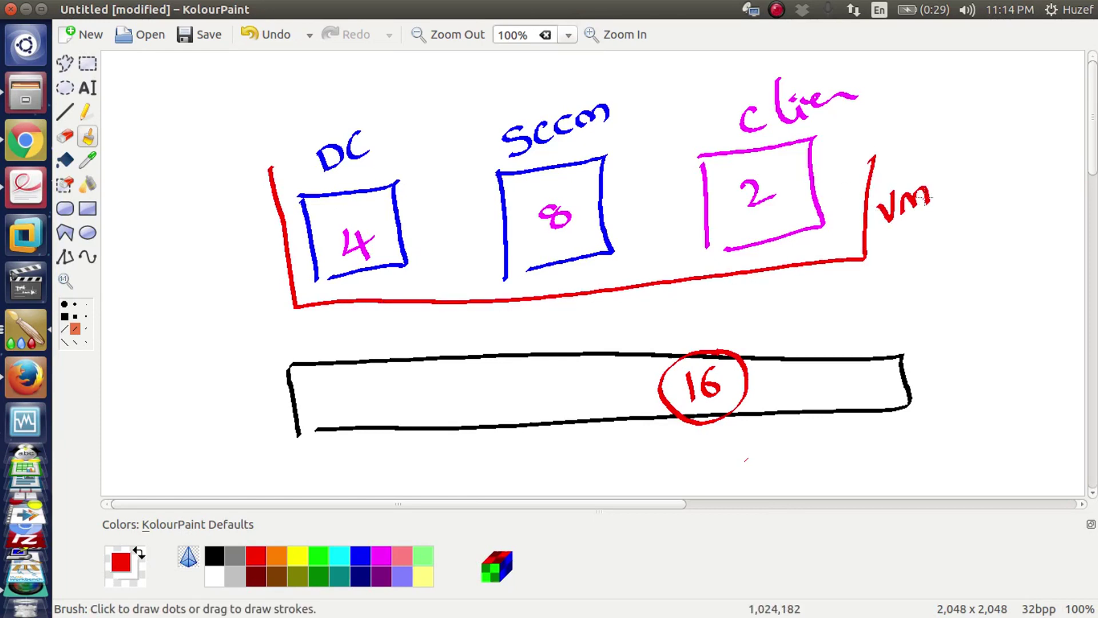
# - Draw a blue bar under the vm outline labelled Hy-V and W-, with a line down
pyautogui.click(360, 559)
pyautogui.moveTo(317, 316)
pyautogui.mouseDown()
pyautogui.moveTo(325, 346)
pyautogui.moveTo(775, 313)
pyautogui.moveTo(832, 279)
pyautogui.moveTo(317, 316)
pyautogui.mouseUp()
pyautogui.moveTo(840, 282); pyautogui.dragTo(860, 282)
pyautogui.moveTo(878, 268)
pyautogui.mouseDown()
pyautogui.moveTo(875, 291)
pyautogui.moveTo(889, 289)
pyautogui.mouseUp()
pyautogui.moveTo(872, 280)
pyautogui.mouseDown()
pyautogui.moveTo(915, 274)
pyautogui.moveTo(941, 247)
pyautogui.mouseUp()
pyautogui.moveTo(838, 309); pyautogui.dragTo(927, 316)
pyautogui.moveTo(929, 318); pyautogui.dragTo(946, 308)
pyautogui.moveTo(807, 312)
pyautogui.mouseDown()
pyautogui.moveTo(818, 349)
pyautogui.moveTo(841, 341)
pyautogui.mouseUp()
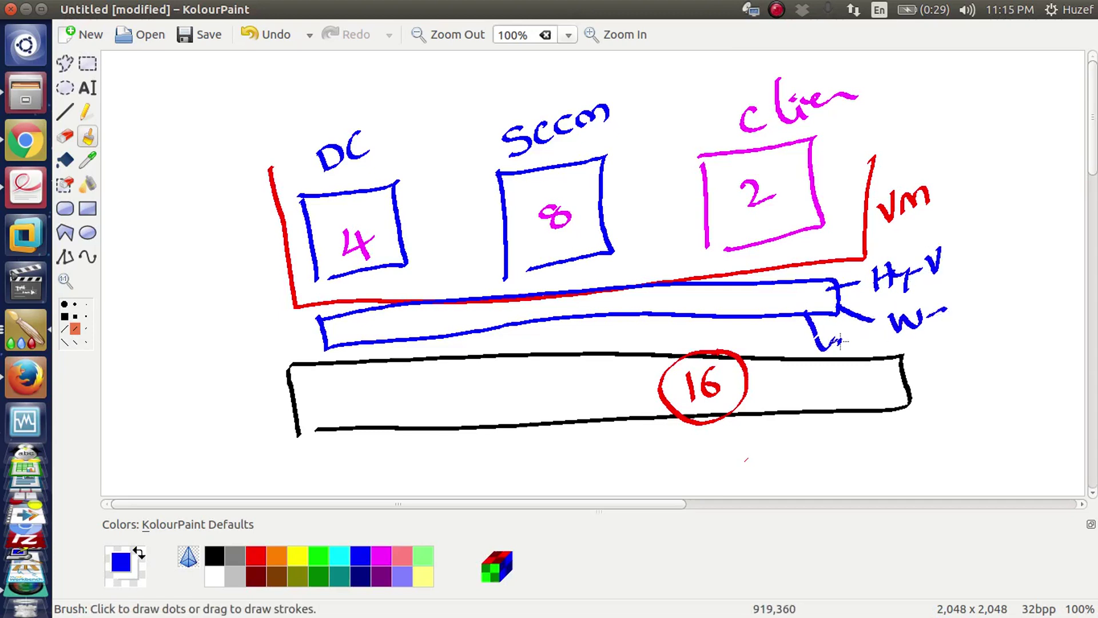
# - In red, cross out the line, cloud the Hy-V and W- labels, and write os and w
pyautogui.click(257, 555)
pyautogui.moveTo(850, 338)
pyautogui.mouseDown()
pyautogui.moveTo(825, 337)
pyautogui.moveTo(858, 344)
pyautogui.moveTo(830, 351)
pyautogui.mouseUp()
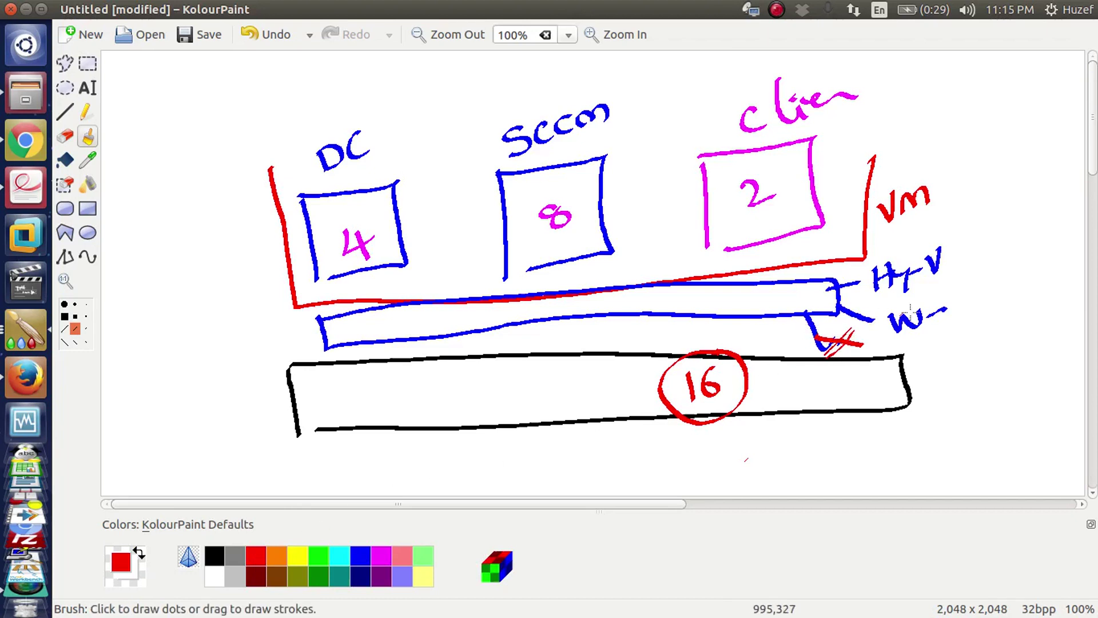
pyautogui.moveTo(953, 234)
pyautogui.mouseDown()
pyautogui.moveTo(880, 257)
pyautogui.moveTo(885, 292)
pyautogui.moveTo(969, 257)
pyautogui.moveTo(952, 235)
pyautogui.mouseUp()
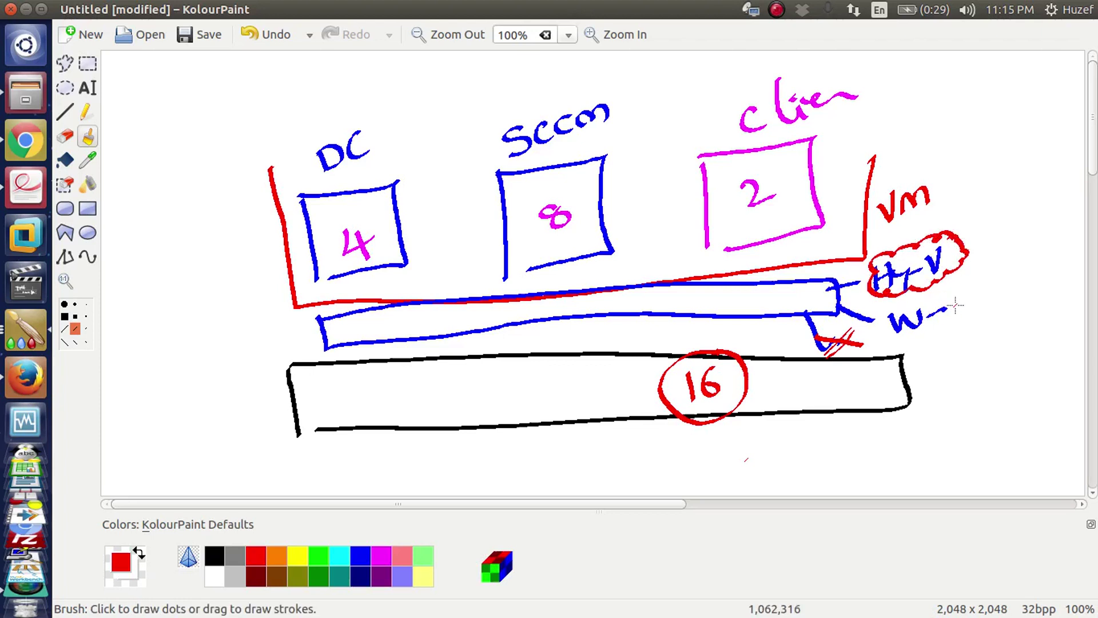
pyautogui.moveTo(959, 302)
pyautogui.mouseDown()
pyautogui.moveTo(947, 286)
pyautogui.moveTo(894, 306)
pyautogui.moveTo(937, 342)
pyautogui.moveTo(979, 303)
pyautogui.moveTo(972, 295)
pyautogui.mouseUp()
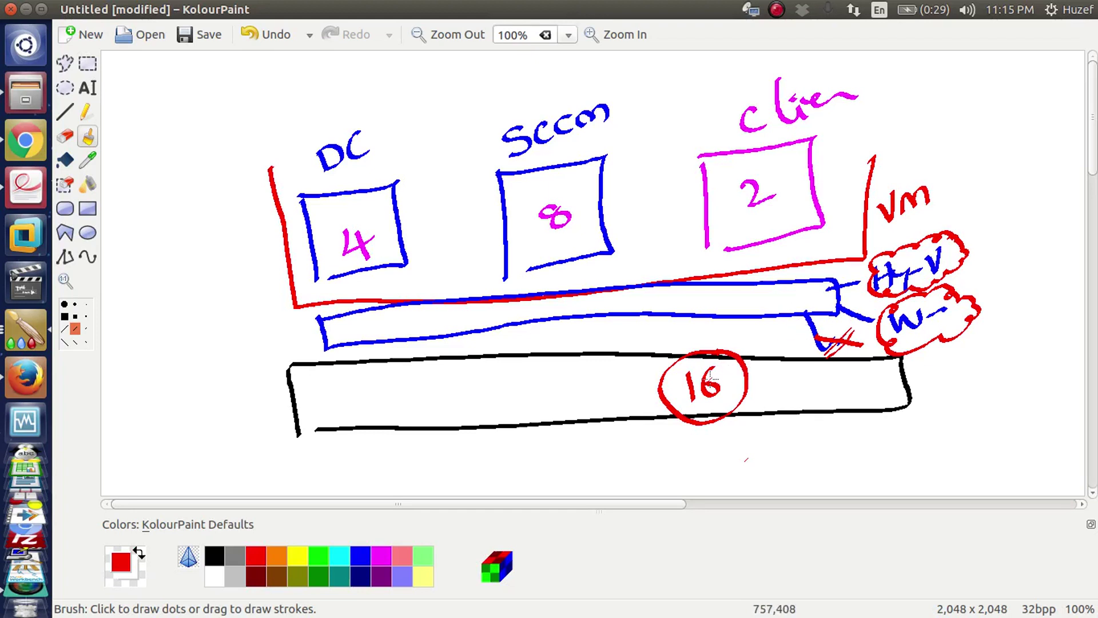
pyautogui.moveTo(426, 407); pyautogui.dragTo(411, 450)
pyautogui.moveTo(430, 376)
pyautogui.mouseDown()
pyautogui.moveTo(422, 389)
pyautogui.moveTo(437, 385)
pyautogui.mouseUp()
pyautogui.moveTo(407, 335); pyautogui.dragTo(445, 329)
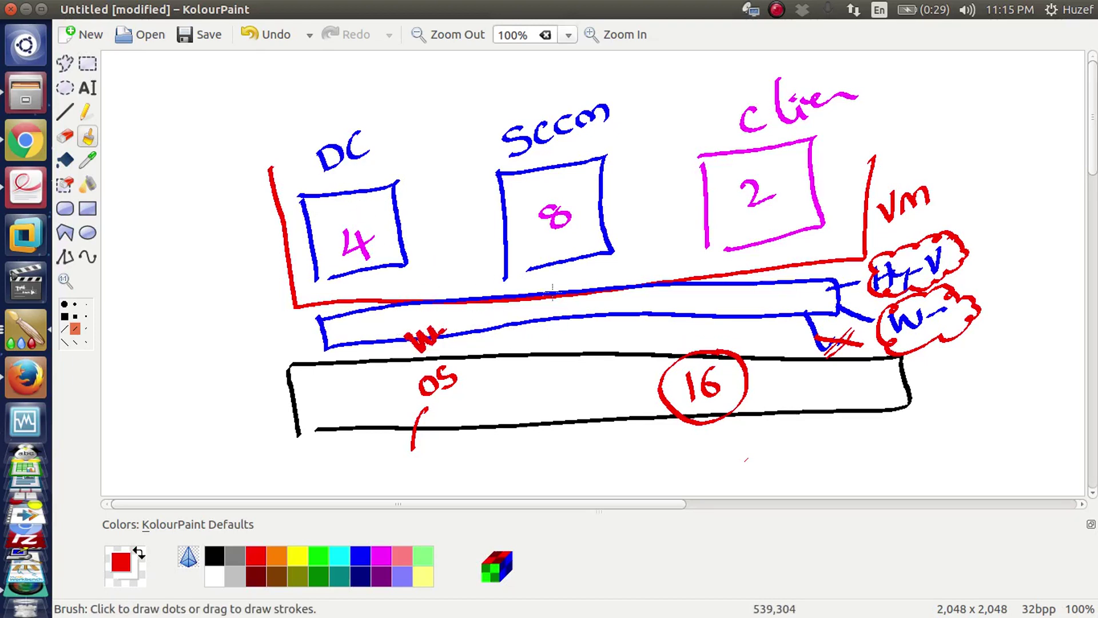
# - Draw red connectors from Sccm to the client box and write a circled SCCm left of DC
pyautogui.moveTo(581, 266); pyautogui.dragTo(625, 271)
pyautogui.moveTo(436, 267)
pyautogui.mouseDown()
pyautogui.moveTo(589, 280)
pyautogui.moveTo(582, 264)
pyautogui.mouseUp()
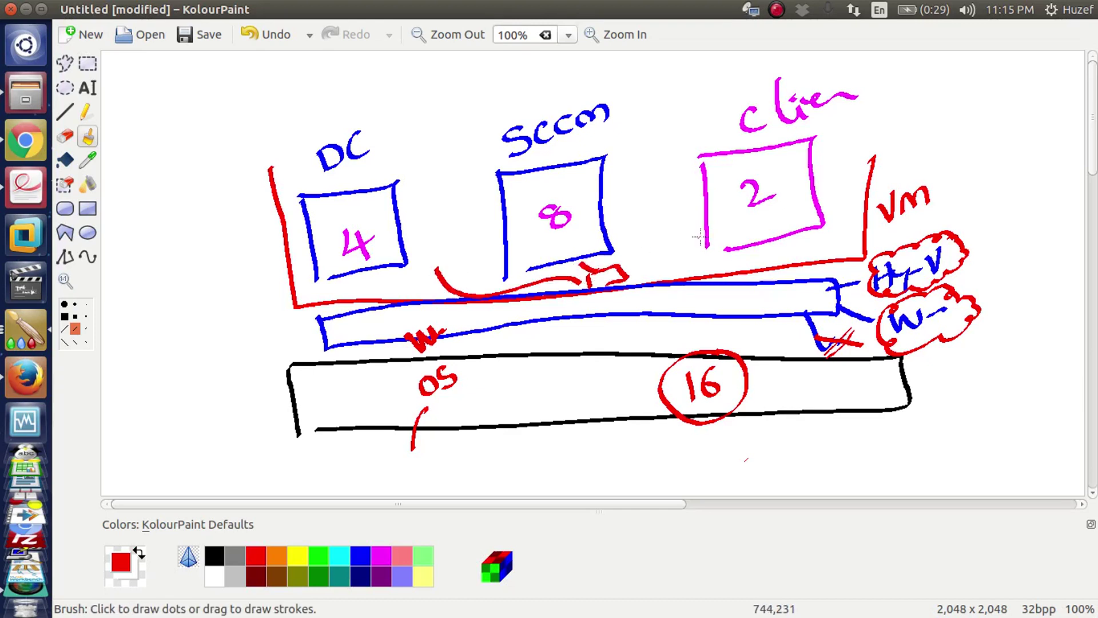
pyautogui.moveTo(699, 236); pyautogui.dragTo(592, 280)
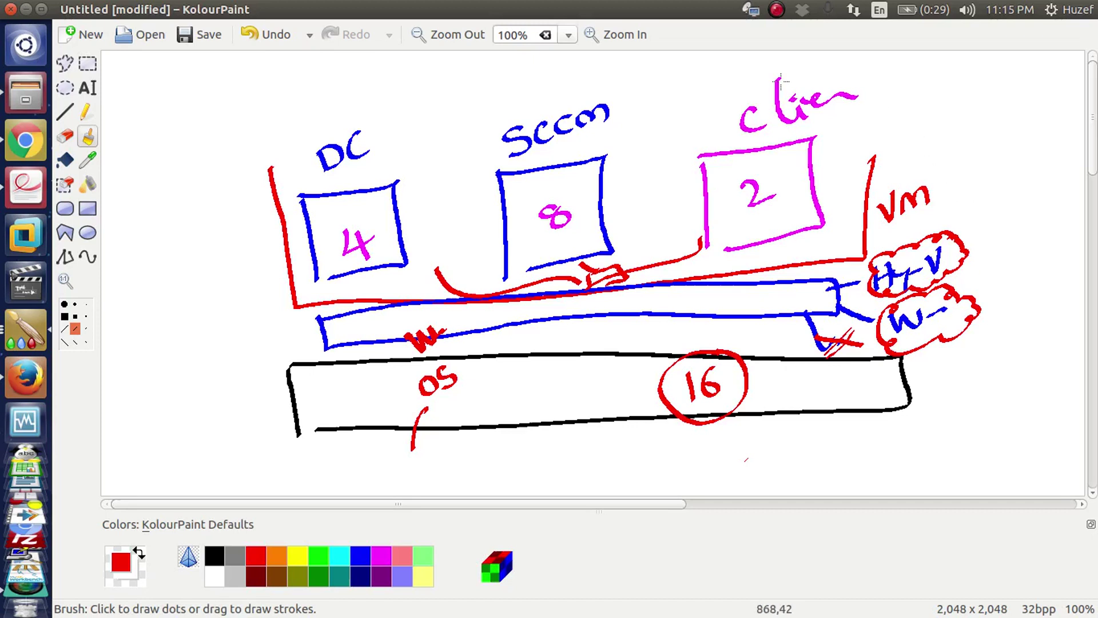
pyautogui.moveTo(182, 140); pyautogui.dragTo(170, 214)
pyautogui.moveTo(217, 130); pyautogui.dragTo(227, 177)
pyautogui.moveTo(252, 123); pyautogui.dragTo(239, 157)
pyautogui.moveTo(251, 145); pyautogui.dragTo(304, 117)
pyautogui.moveTo(188, 290)
pyautogui.mouseDown()
pyautogui.moveTo(236, 309)
pyautogui.moveTo(255, 255)
pyautogui.moveTo(274, 252)
pyautogui.mouseUp()
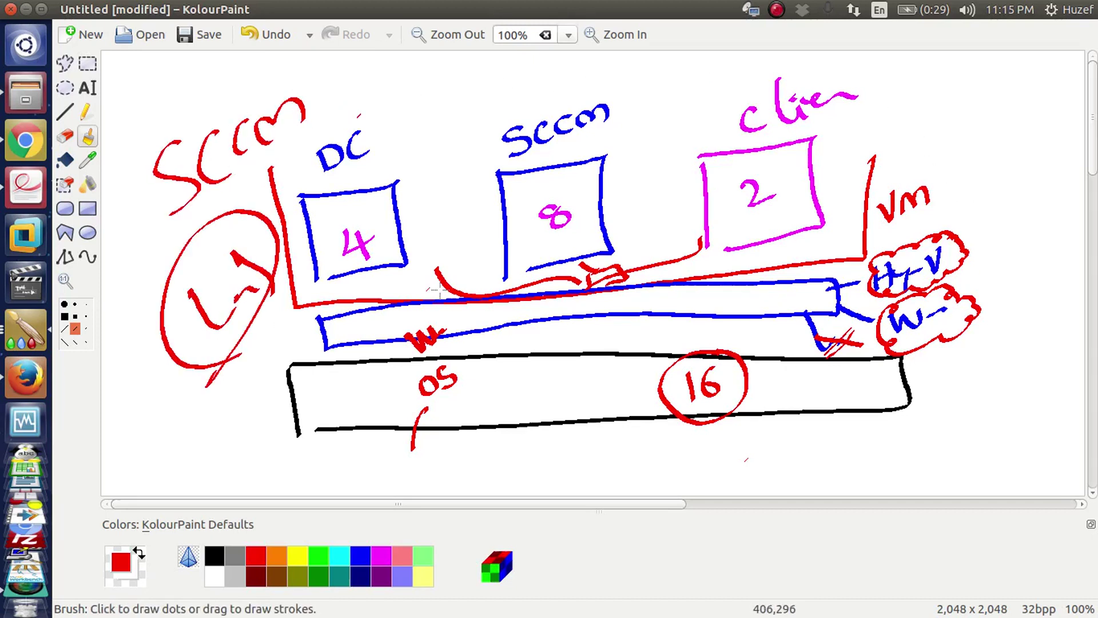
# - Circle the 16, 8, 4 and 2, branch from 16 to a circled 2, then start a new canvas
pyautogui.moveTo(701, 350)
pyautogui.mouseDown()
pyautogui.moveTo(684, 375)
pyautogui.moveTo(738, 350)
pyautogui.moveTo(746, 303)
pyautogui.moveTo(756, 312)
pyautogui.mouseUp()
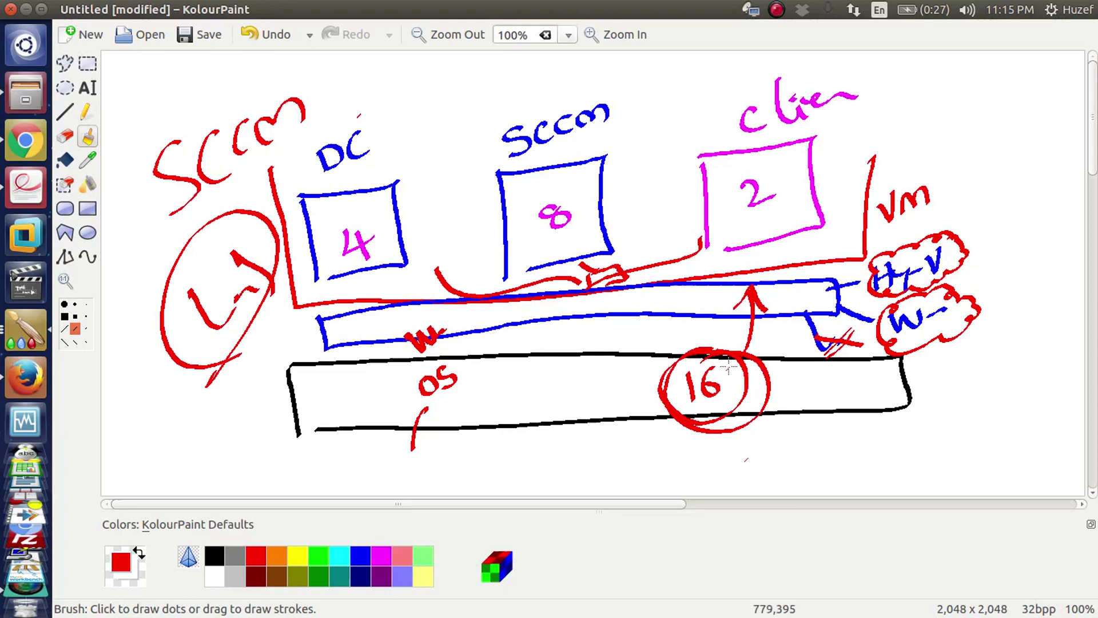
pyautogui.moveTo(563, 195); pyautogui.dragTo(584, 194)
pyautogui.moveTo(371, 213)
pyautogui.mouseDown()
pyautogui.moveTo(332, 214)
pyautogui.moveTo(375, 213)
pyautogui.mouseUp()
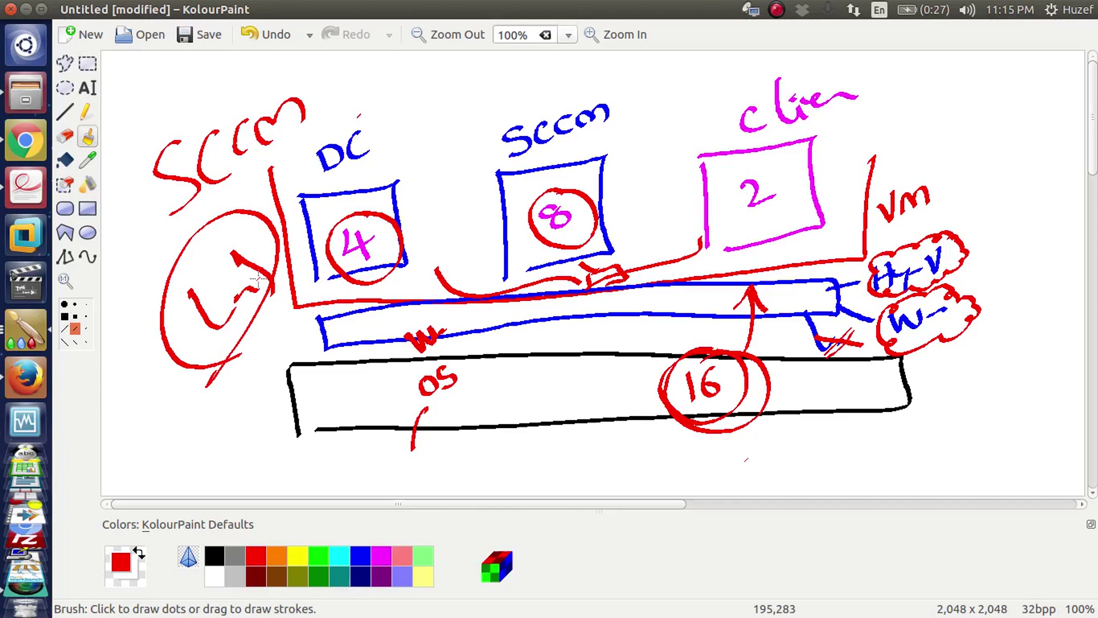
pyautogui.moveTo(764, 163)
pyautogui.mouseDown()
pyautogui.moveTo(721, 182)
pyautogui.moveTo(800, 165)
pyautogui.mouseUp()
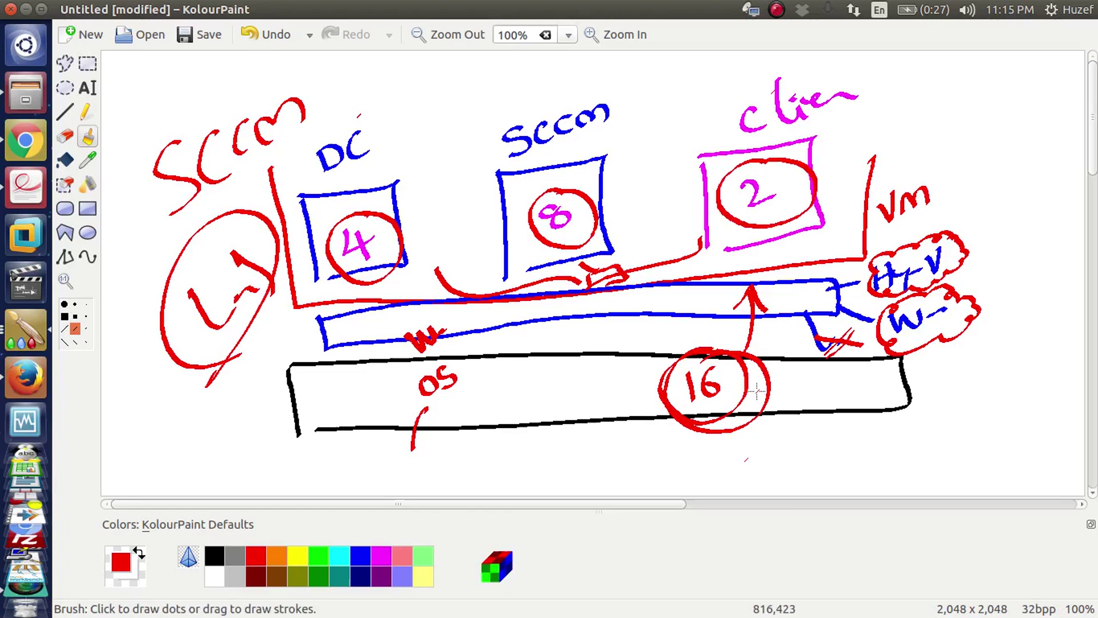
pyautogui.moveTo(753, 390)
pyautogui.mouseDown()
pyautogui.moveTo(833, 419)
pyautogui.moveTo(867, 450)
pyautogui.moveTo(817, 445)
pyautogui.moveTo(857, 426)
pyautogui.moveTo(868, 391)
pyautogui.mouseUp()
pyautogui.moveTo(875, 373)
pyautogui.mouseDown()
pyautogui.moveTo(860, 396)
pyautogui.moveTo(869, 372)
pyautogui.moveTo(885, 400)
pyautogui.moveTo(875, 389)
pyautogui.mouseUp()
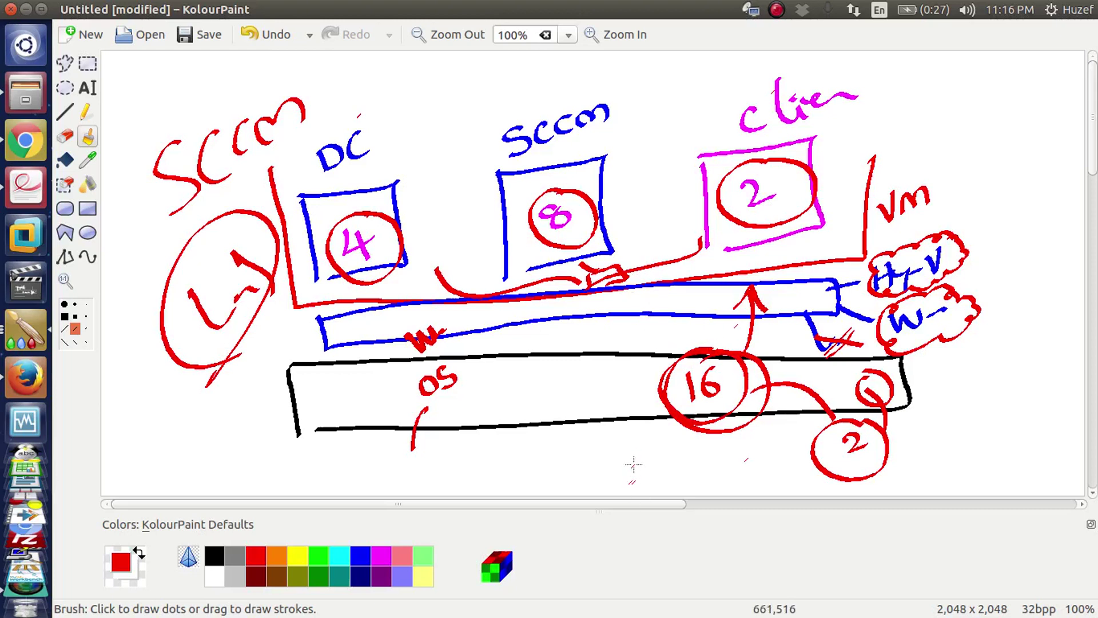
pyautogui.click(95, 40)
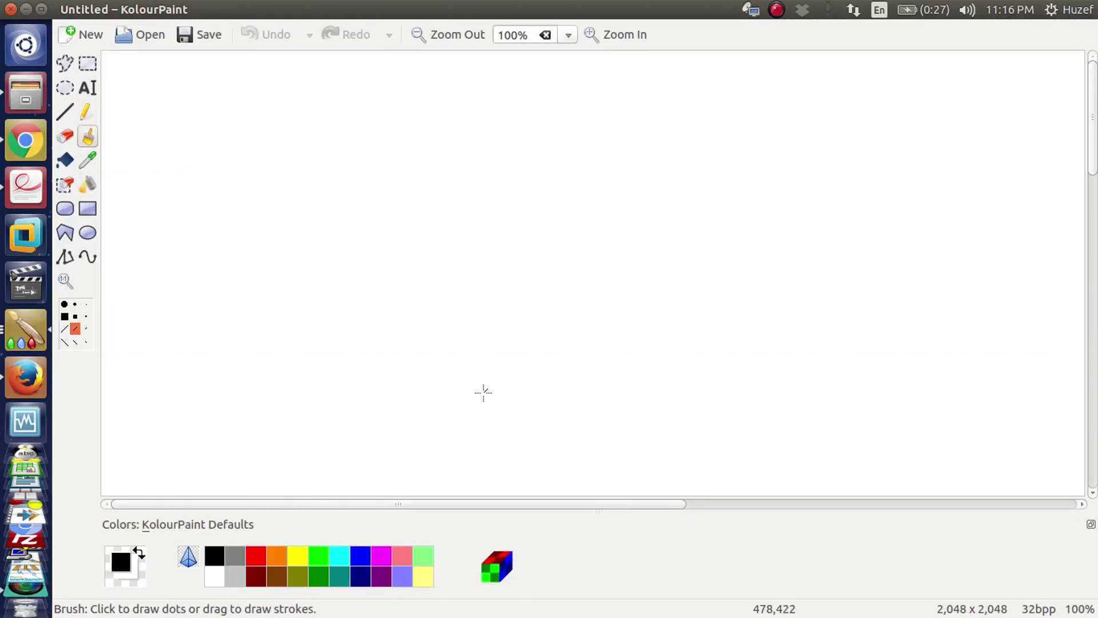
# - In blue, draw a long top bar and a double-underlined M.V.labs label
pyautogui.click(365, 553)
pyautogui.moveTo(222, 198)
pyautogui.mouseDown()
pyautogui.moveTo(229, 239)
pyautogui.moveTo(749, 112)
pyautogui.moveTo(941, 121)
pyautogui.moveTo(522, 177)
pyautogui.moveTo(235, 242)
pyautogui.moveTo(385, 187)
pyautogui.moveTo(830, 120)
pyautogui.mouseUp()
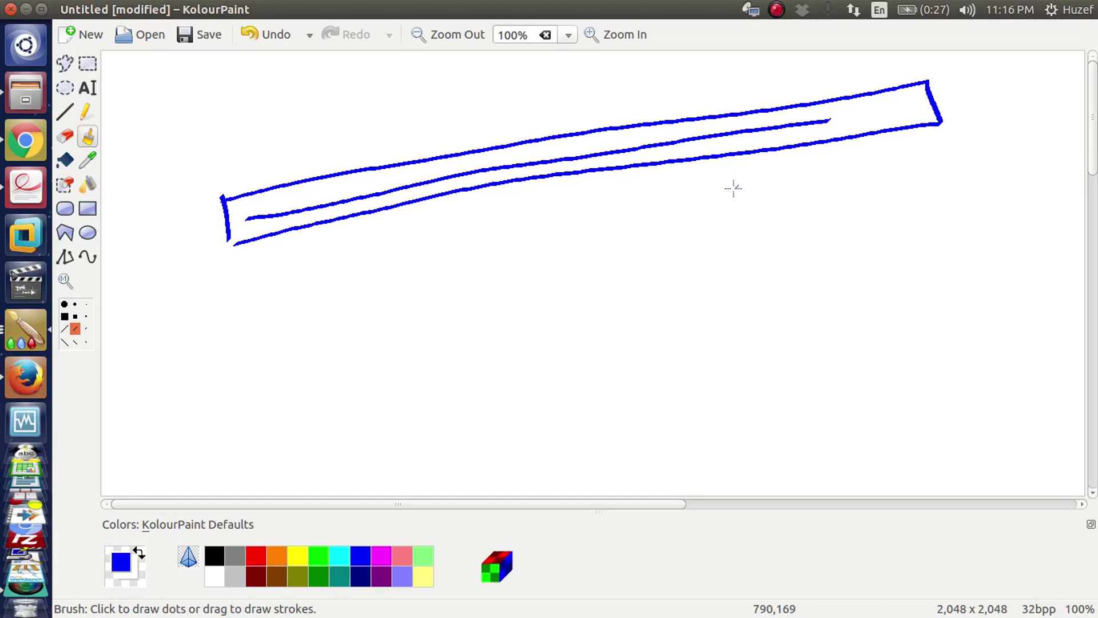
pyautogui.moveTo(403, 283)
pyautogui.mouseDown()
pyautogui.moveTo(407, 325)
pyautogui.moveTo(439, 267)
pyautogui.moveTo(452, 312)
pyautogui.mouseUp()
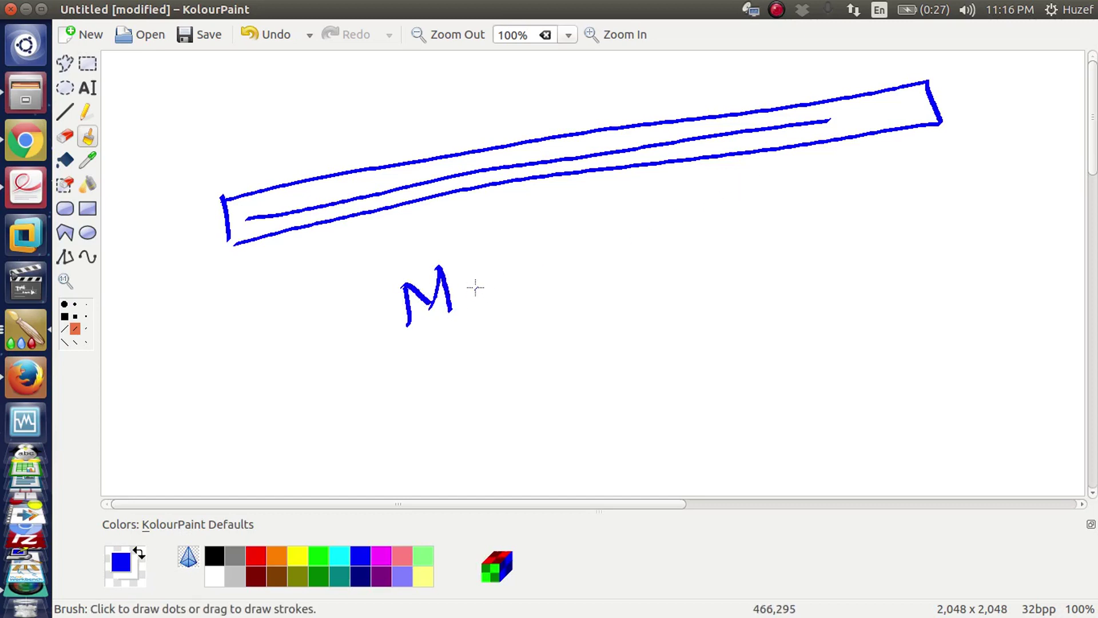
pyautogui.moveTo(467, 263)
pyautogui.mouseDown()
pyautogui.moveTo(489, 302)
pyautogui.moveTo(495, 250)
pyautogui.moveTo(543, 269)
pyautogui.mouseUp()
pyautogui.moveTo(553, 226); pyautogui.dragTo(586, 275)
pyautogui.moveTo(385, 362); pyautogui.dragTo(651, 275)
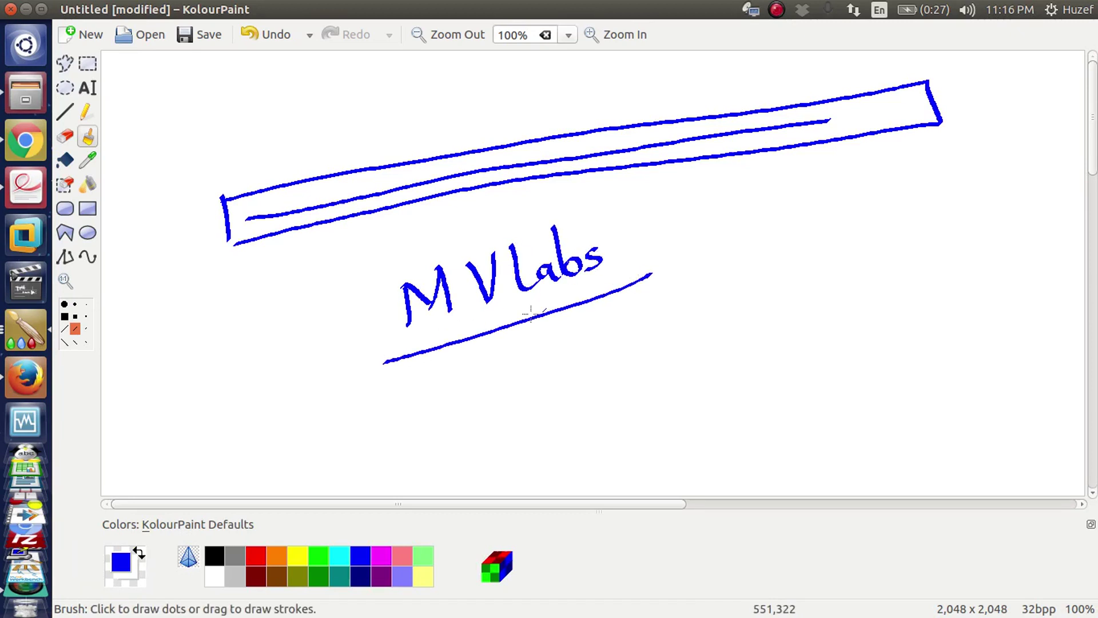
pyautogui.click(468, 304)
pyautogui.moveTo(380, 358); pyautogui.dragTo(672, 275)
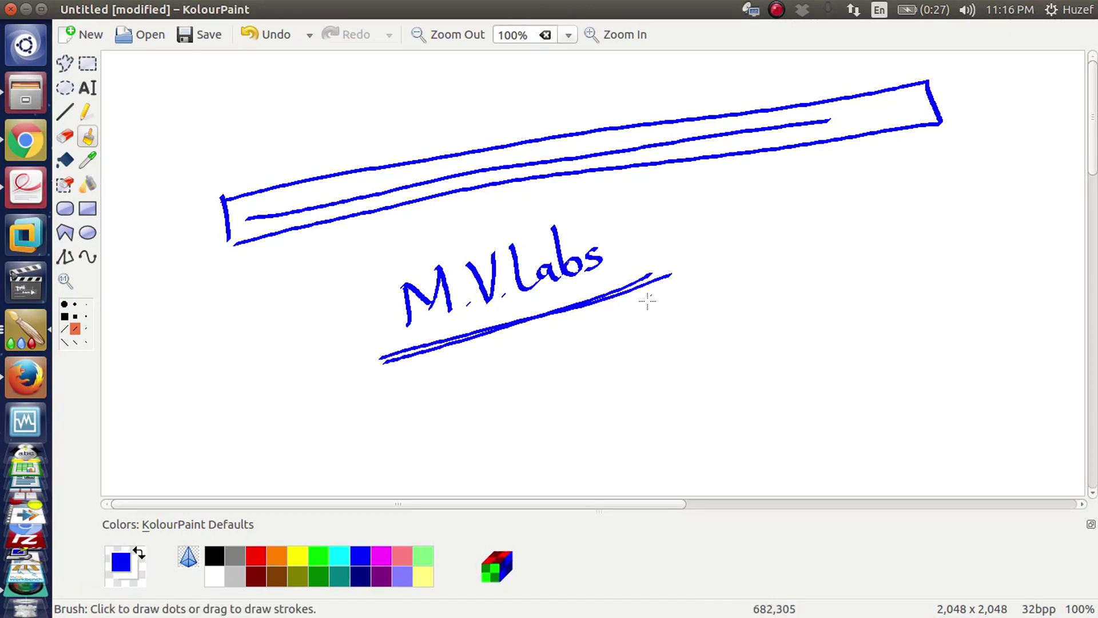
# - Draw a connector to a box with an inner bar, then switch to Firefox
pyautogui.moveTo(606, 297)
pyautogui.mouseDown()
pyautogui.moveTo(618, 335)
pyautogui.moveTo(710, 312)
pyautogui.mouseUp()
pyautogui.moveTo(723, 270)
pyautogui.mouseDown()
pyautogui.moveTo(739, 397)
pyautogui.moveTo(963, 203)
pyautogui.moveTo(941, 339)
pyautogui.moveTo(738, 377)
pyautogui.mouseUp()
pyautogui.moveTo(758, 278)
pyautogui.mouseDown()
pyautogui.moveTo(925, 243)
pyautogui.moveTo(820, 296)
pyautogui.moveTo(760, 276)
pyautogui.mouseUp()
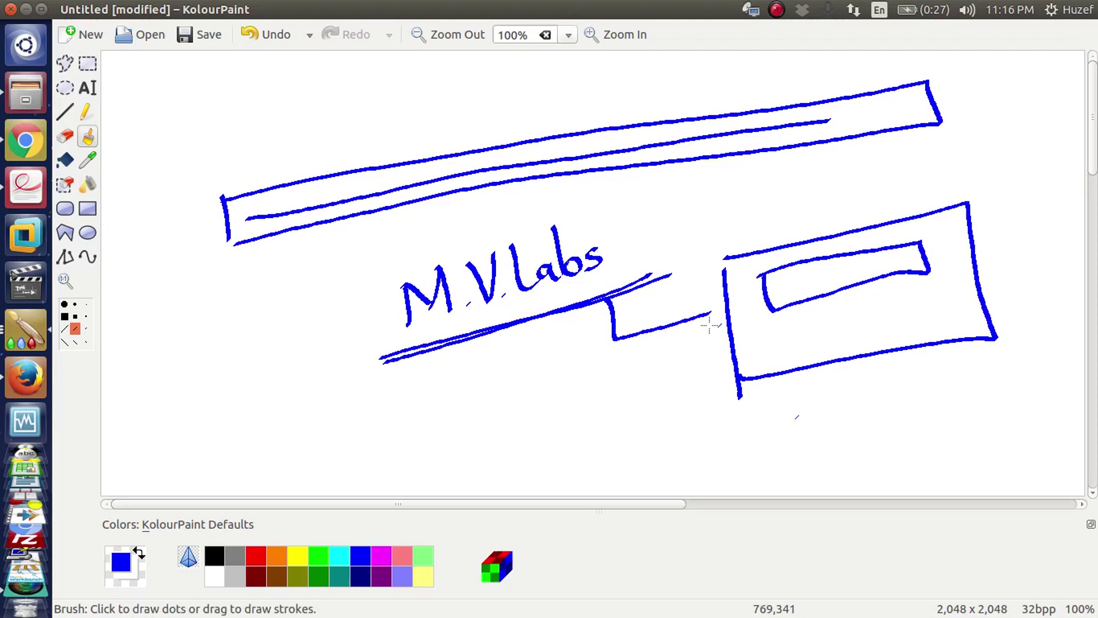
pyautogui.click(34, 376)
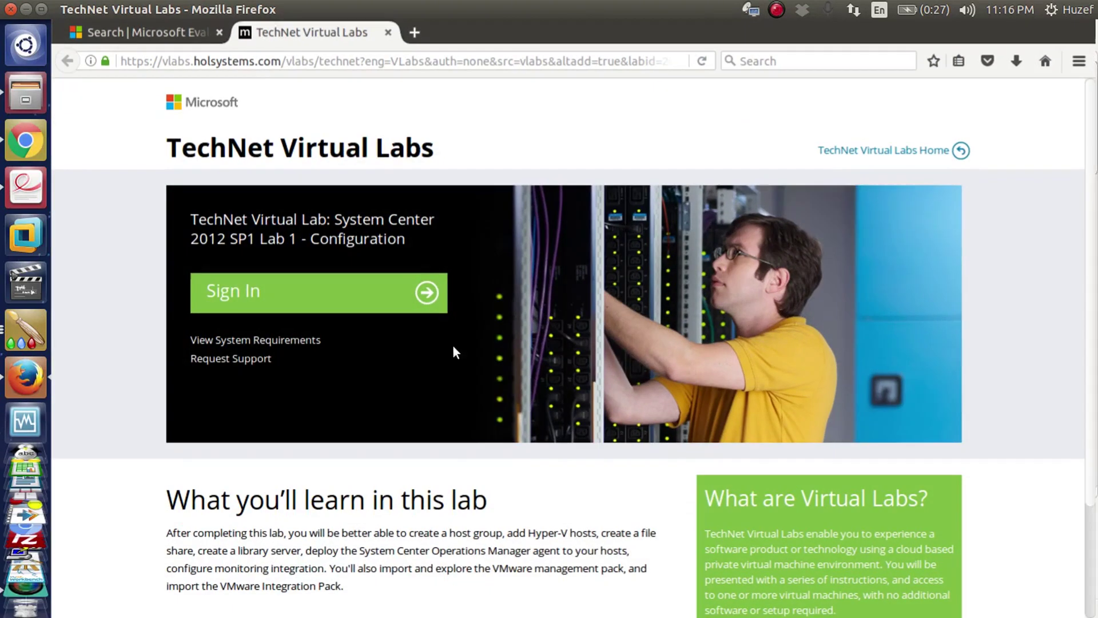
# - Scroll through the Evaluation Center's Virtual Labs search results
pyautogui.click(183, 34)
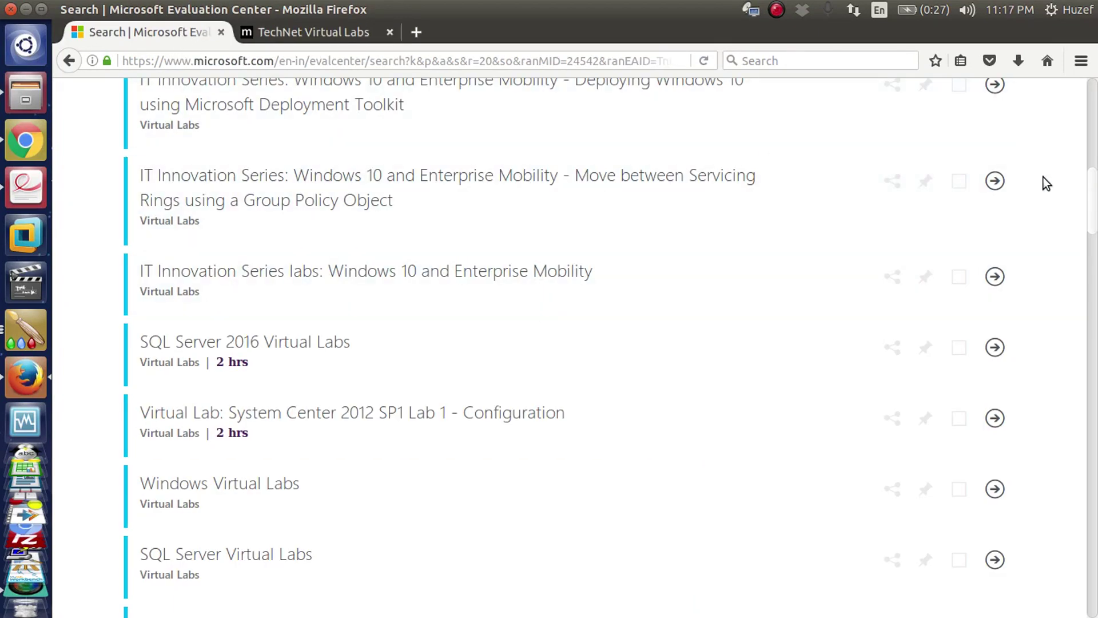
pyautogui.moveTo(1095, 203); pyautogui.dragTo(1095, 114)
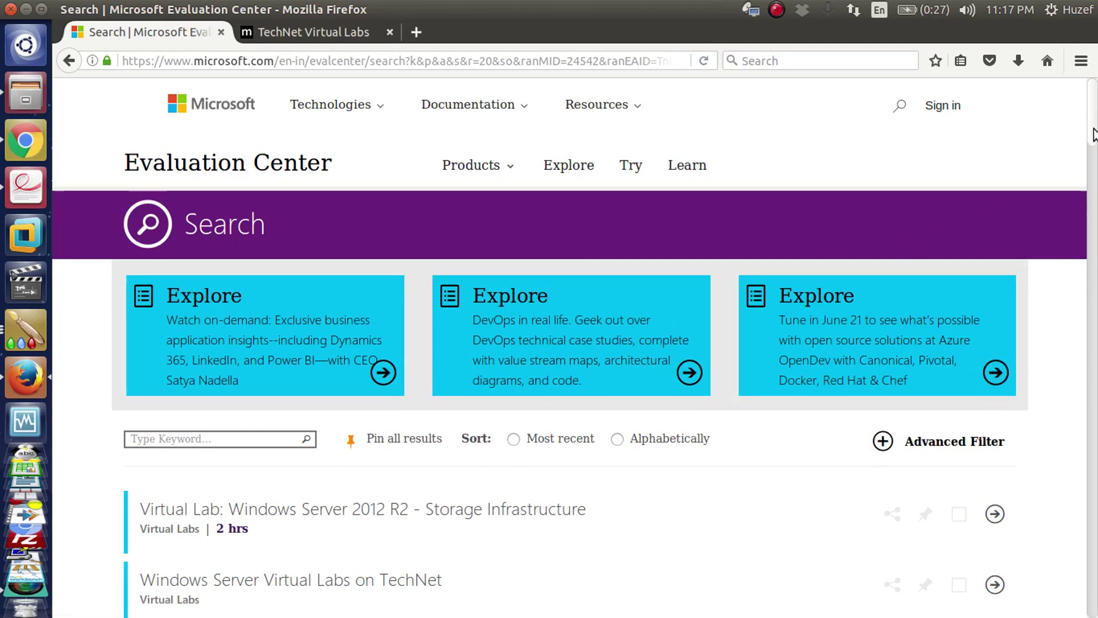
pyautogui.moveTo(1093, 134); pyautogui.dragTo(1093, 174)
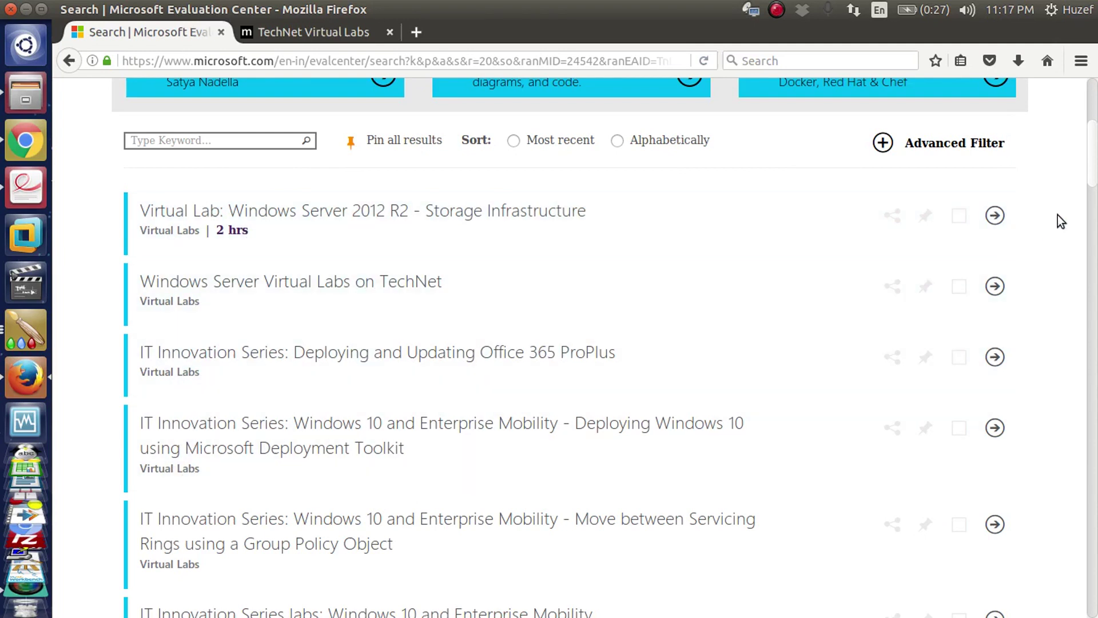
pyautogui.moveTo(1092, 172); pyautogui.dragTo(1093, 366)
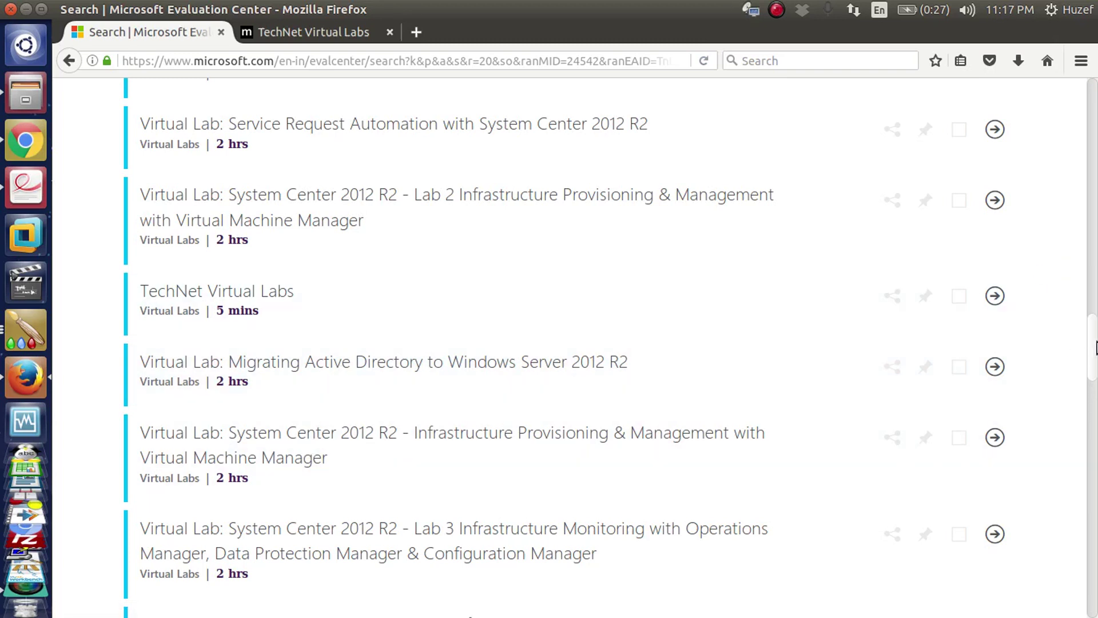
pyautogui.moveTo(1095, 347); pyautogui.dragTo(1095, 430)
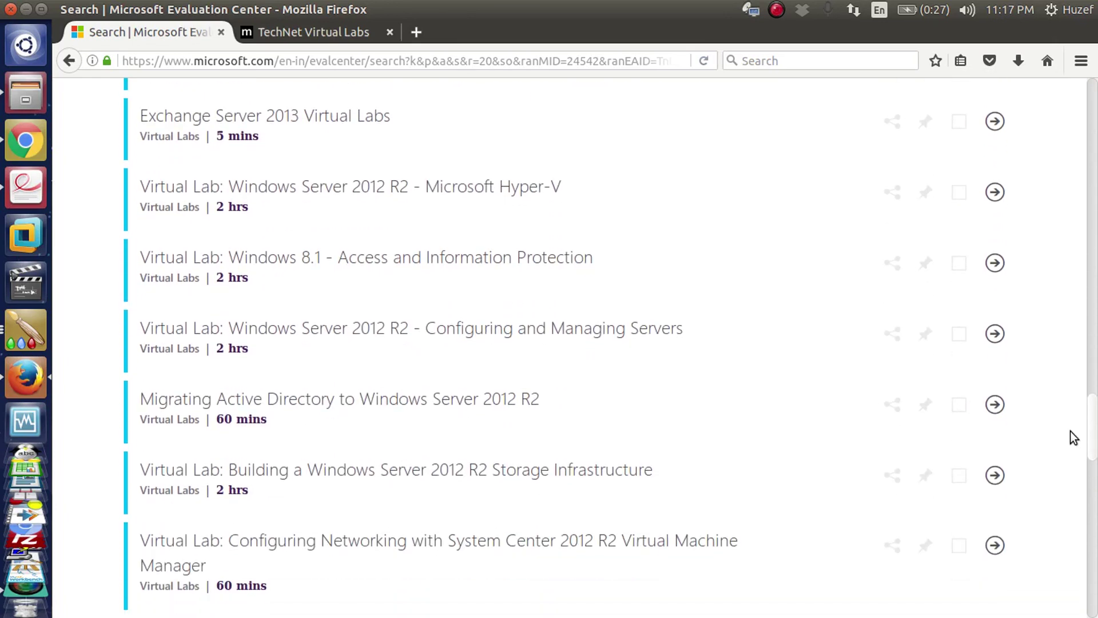
# - Open and close the Hyper-V virtual lab tab, scroll back up, and return to KolourPaint
pyautogui.click(390, 201)
pyautogui.click(389, 32)
pyautogui.moveTo(1095, 437); pyautogui.dragTo(1095, 130)
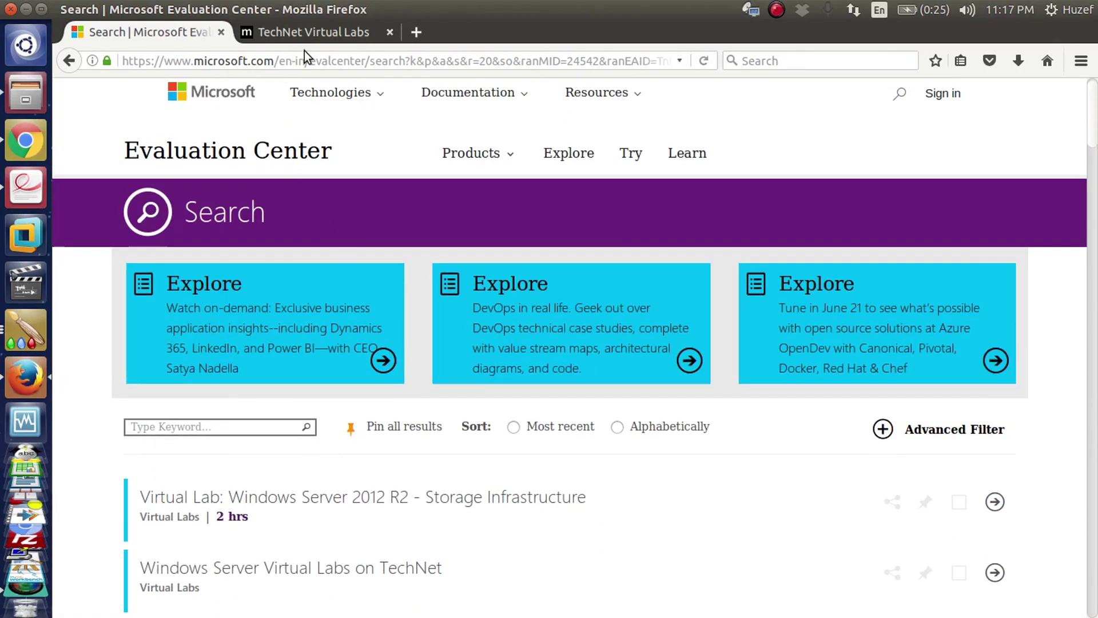
pyautogui.click(33, 341)
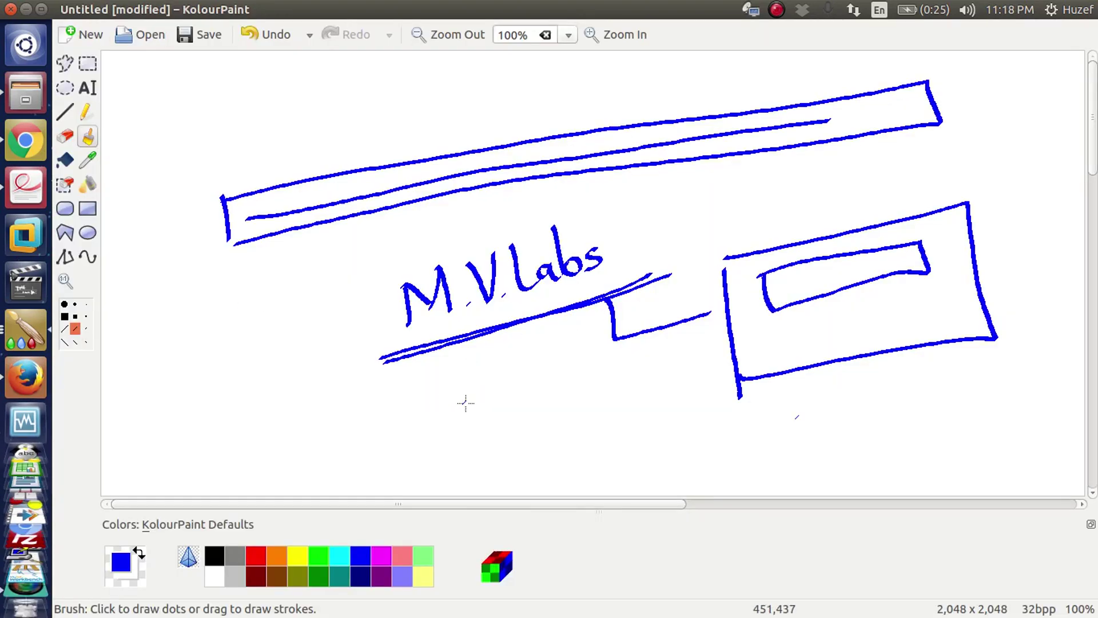
# - Add a circled In ellipse arrowed up to the top bar and an X above, then return to Firefox
pyautogui.moveTo(502, 408)
pyautogui.mouseDown()
pyautogui.moveTo(486, 385)
pyautogui.moveTo(513, 420)
pyautogui.moveTo(550, 375)
pyautogui.moveTo(540, 363)
pyautogui.mouseUp()
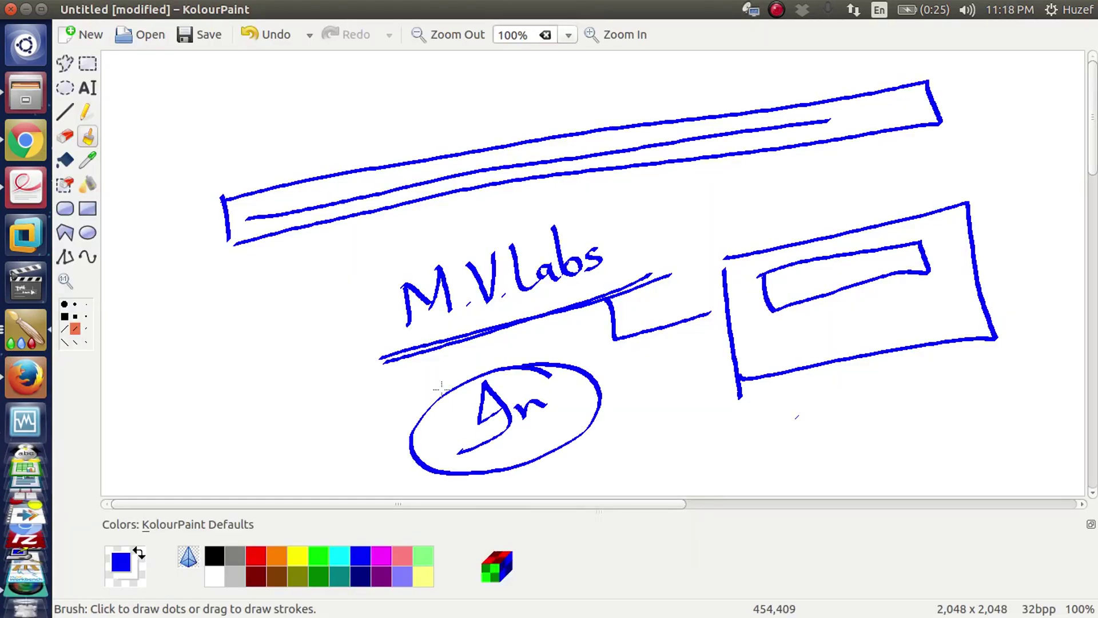
pyautogui.moveTo(446, 433); pyautogui.dragTo(253, 293)
pyautogui.moveTo(291, 258); pyautogui.dragTo(316, 297)
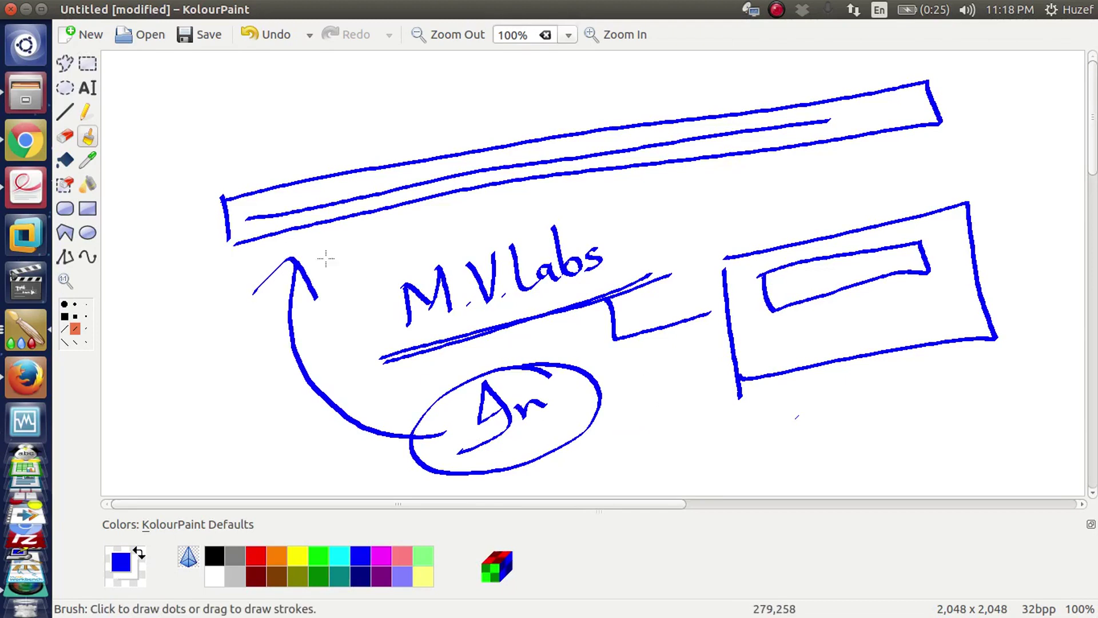
pyautogui.moveTo(410, 113); pyautogui.dragTo(401, 161)
pyautogui.moveTo(386, 125); pyautogui.dragTo(446, 139)
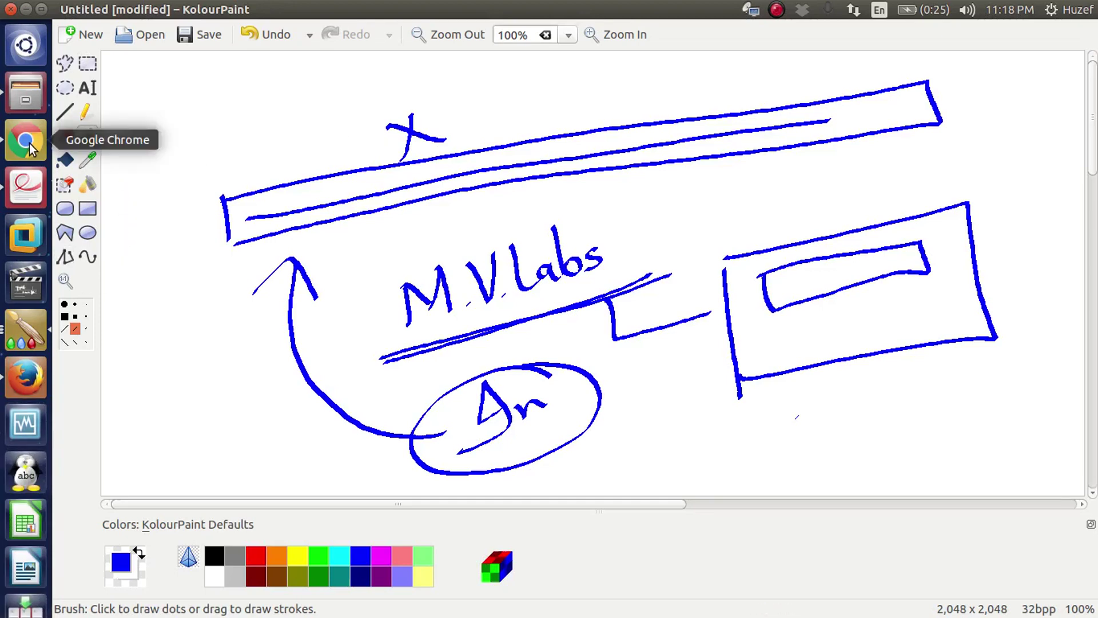
pyautogui.click(38, 368)
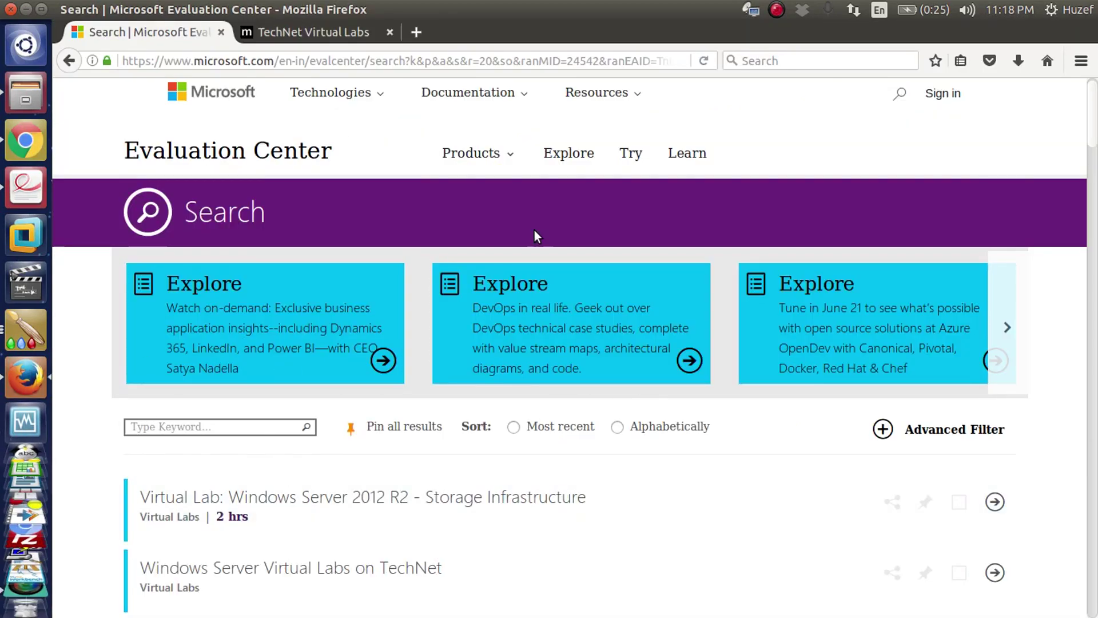
# - Scroll the results and open 'Virtual Lab: System Center 2012 SP1 Lab 1 - Configuration'
pyautogui.scroll(-5, 767, 244)
pyautogui.scroll(6, 766, 244)
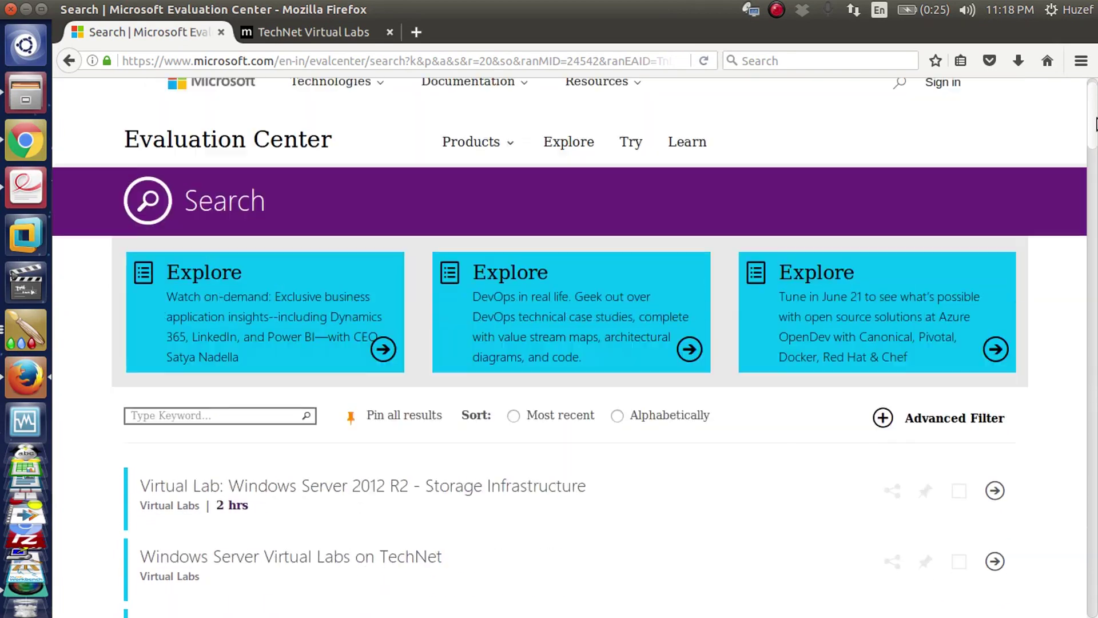
pyautogui.moveTo(1094, 119); pyautogui.dragTo(1096, 210)
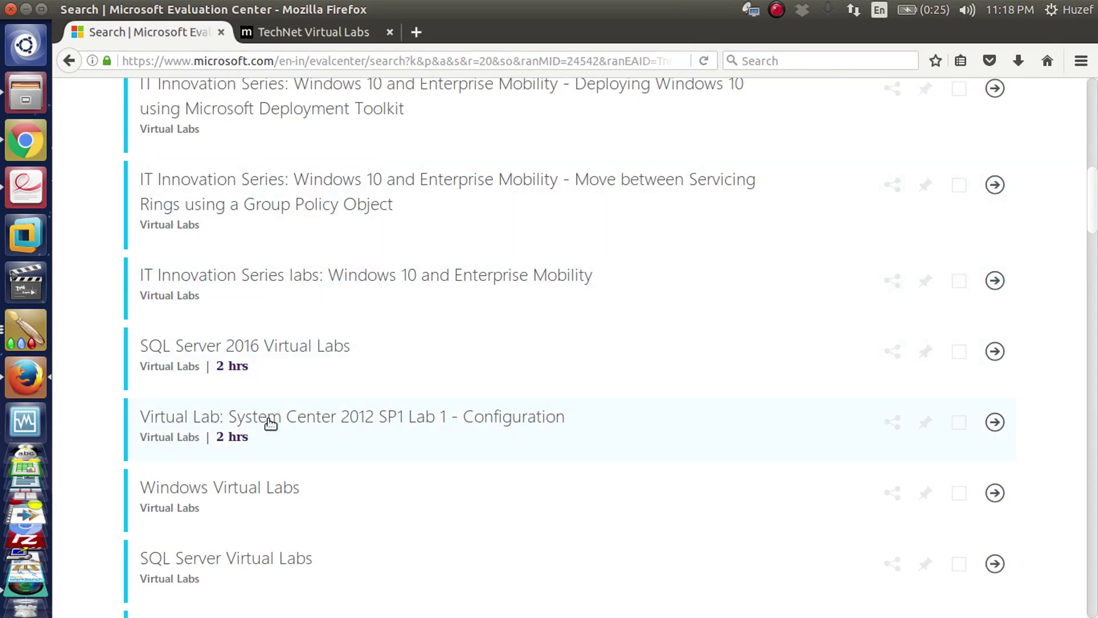
pyautogui.click(313, 428)
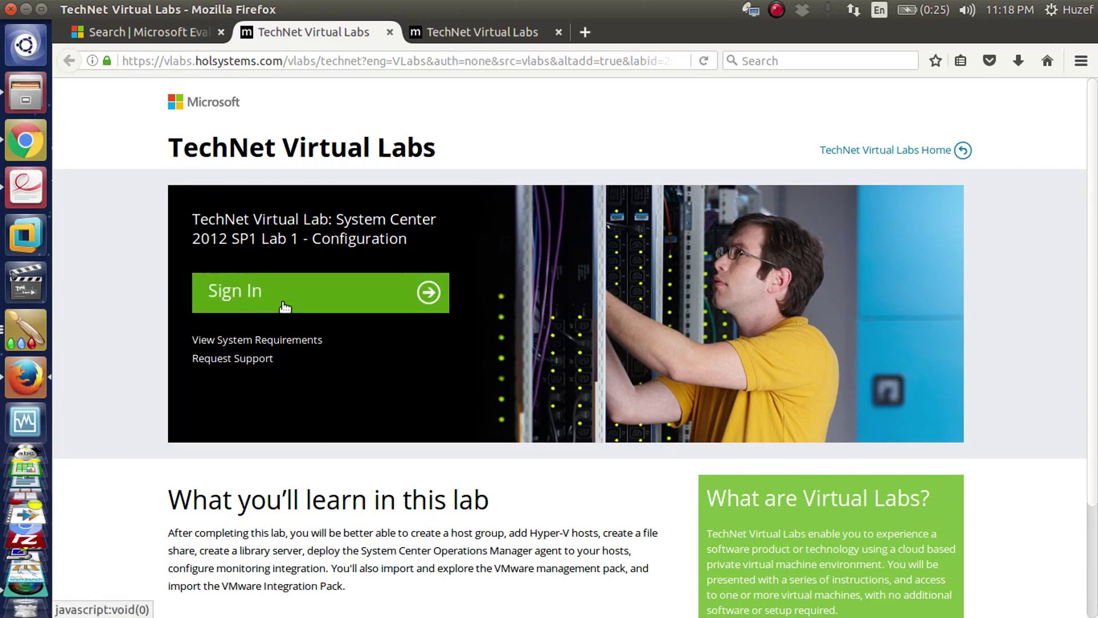
# - Close the duplicate lab tab and sign in with the Microsoft account e-mail and password
pyautogui.click(558, 32)
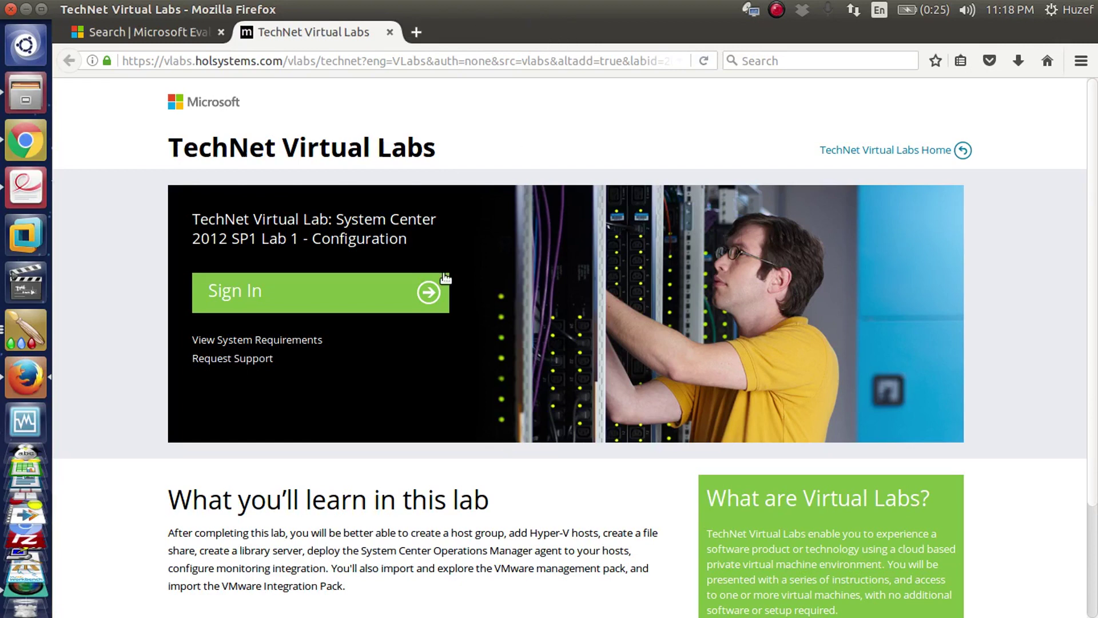
pyautogui.click(347, 304)
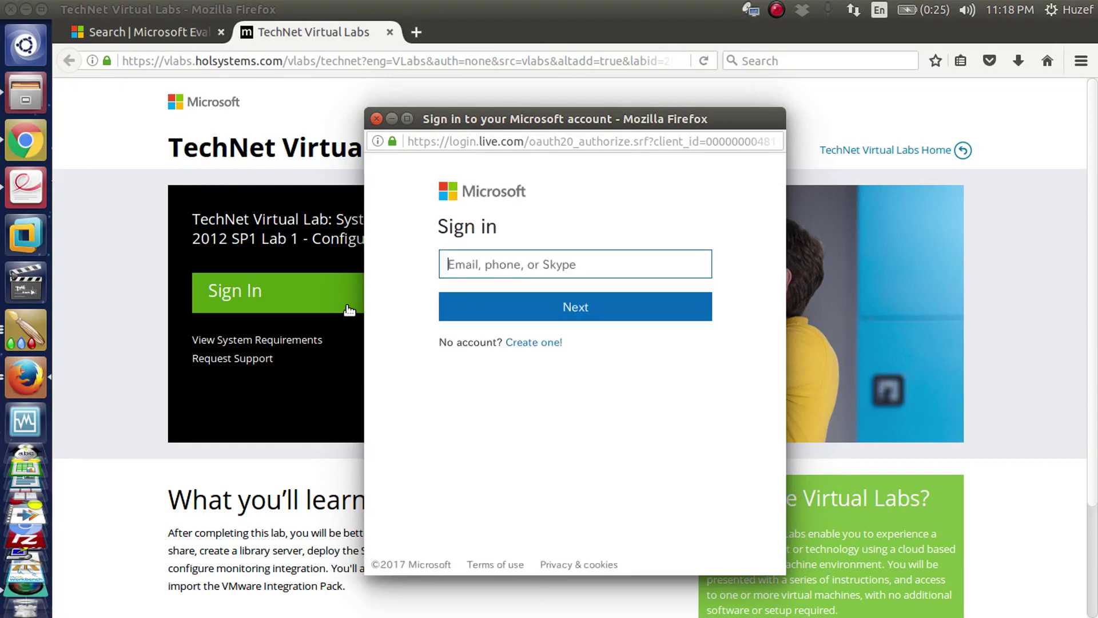
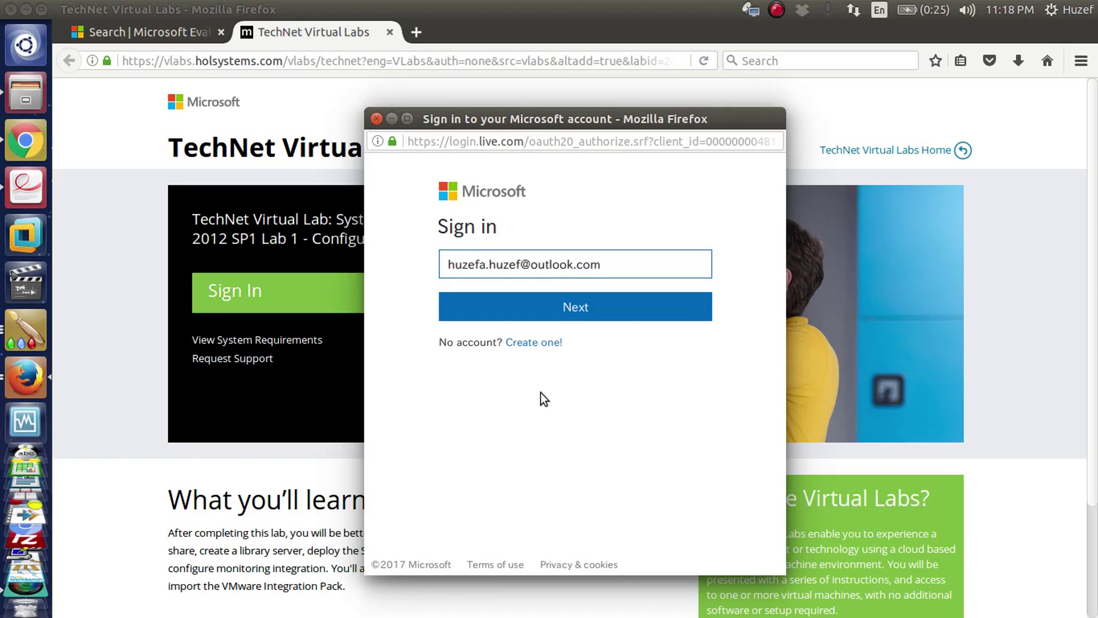
pyautogui.click(547, 314)
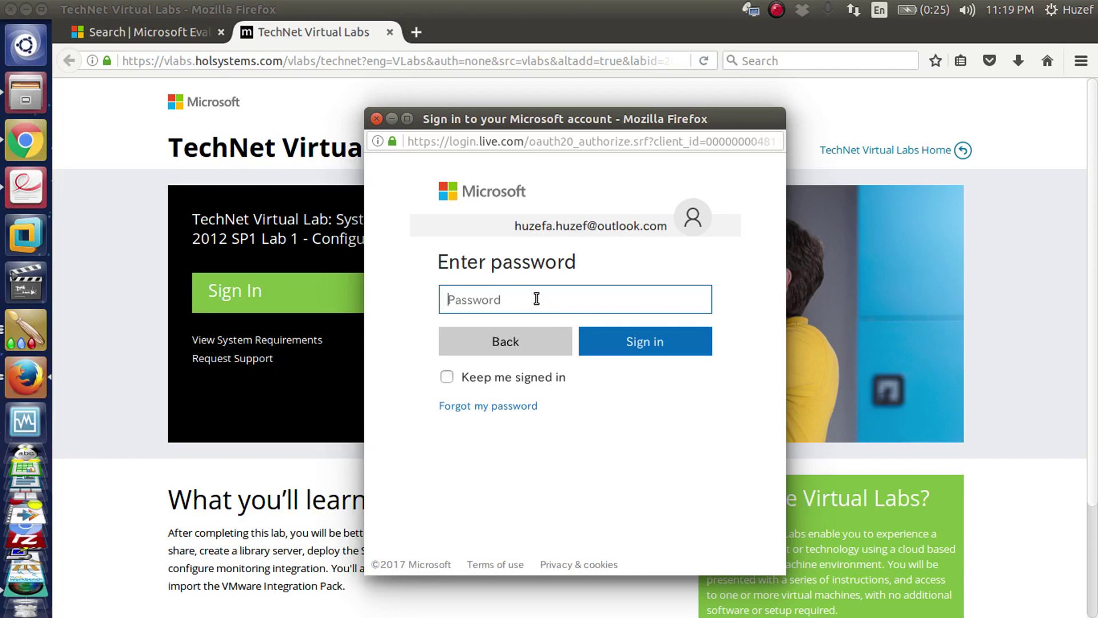
pyautogui.write('*')
pyautogui.click(604, 350)
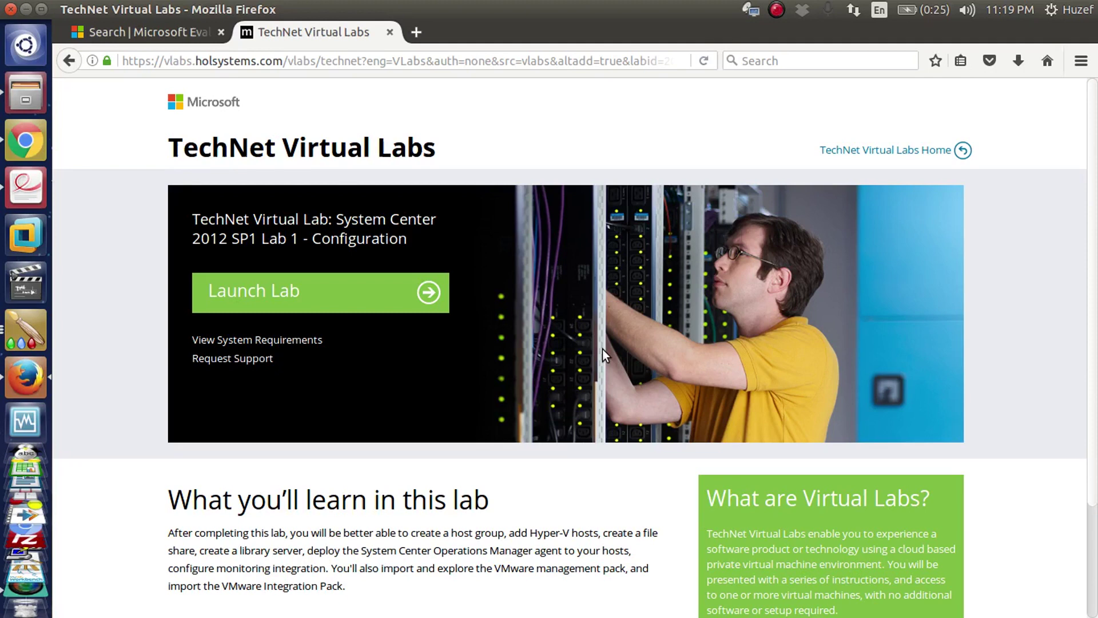
# - Launch System Center 2012 SP1 Lab 1 and let DC01's Server Manager load
pyautogui.click(372, 297)
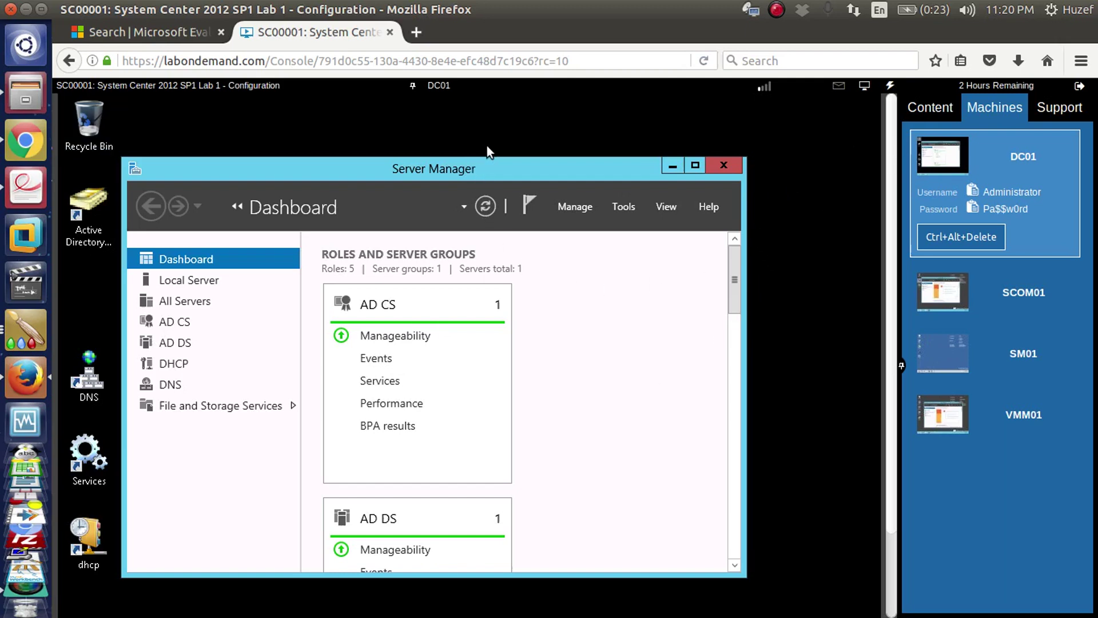
# - Read DC01's Local Server properties in Server Manager, then switch the console to SCOM01
pyautogui.moveTo(486, 156); pyautogui.dragTo(493, 129)
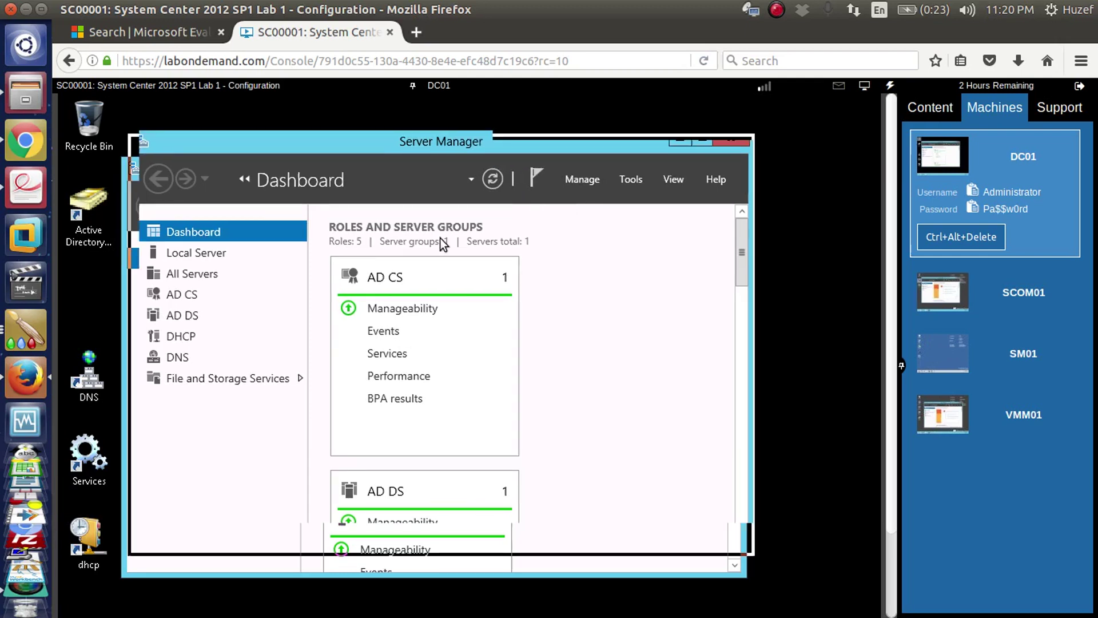
pyautogui.click(215, 254)
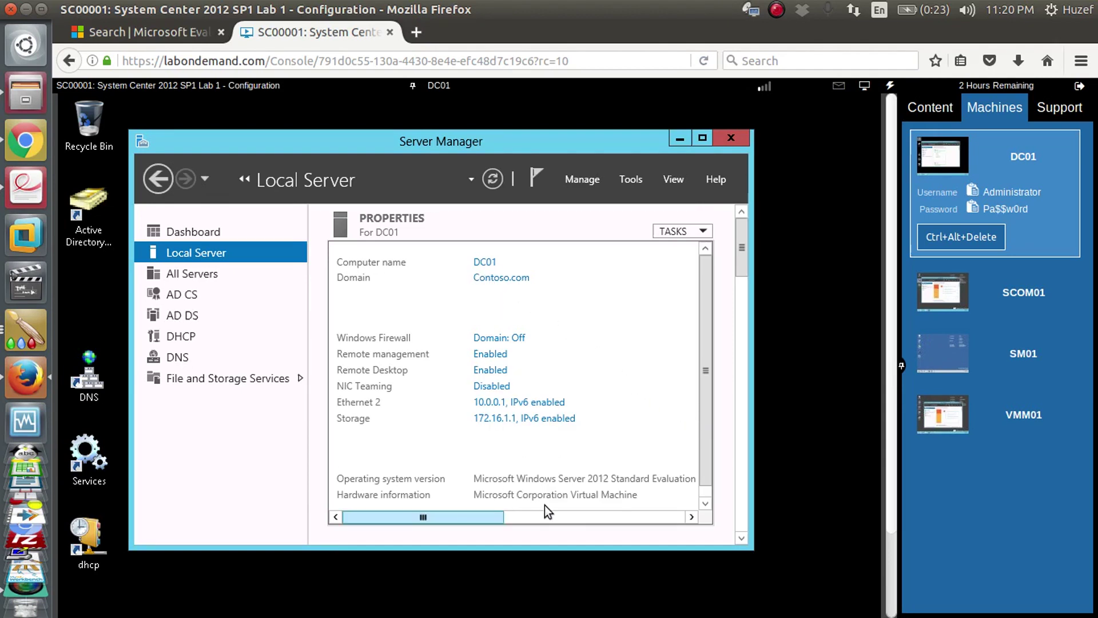
pyautogui.hscroll(1, 616, 513)
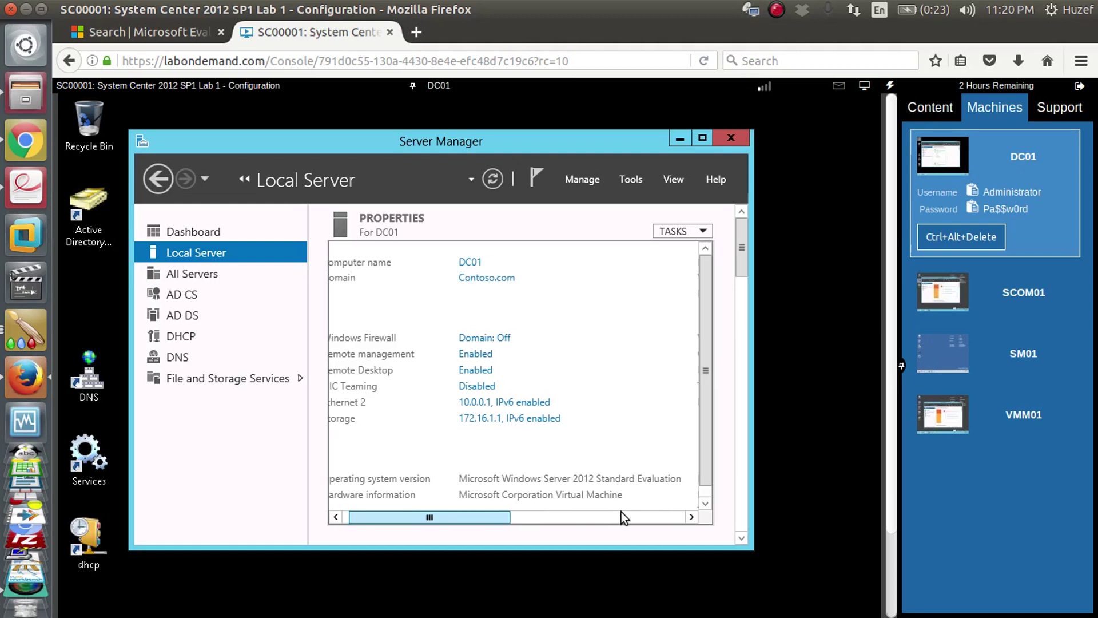
pyautogui.hscroll(3, 621, 513)
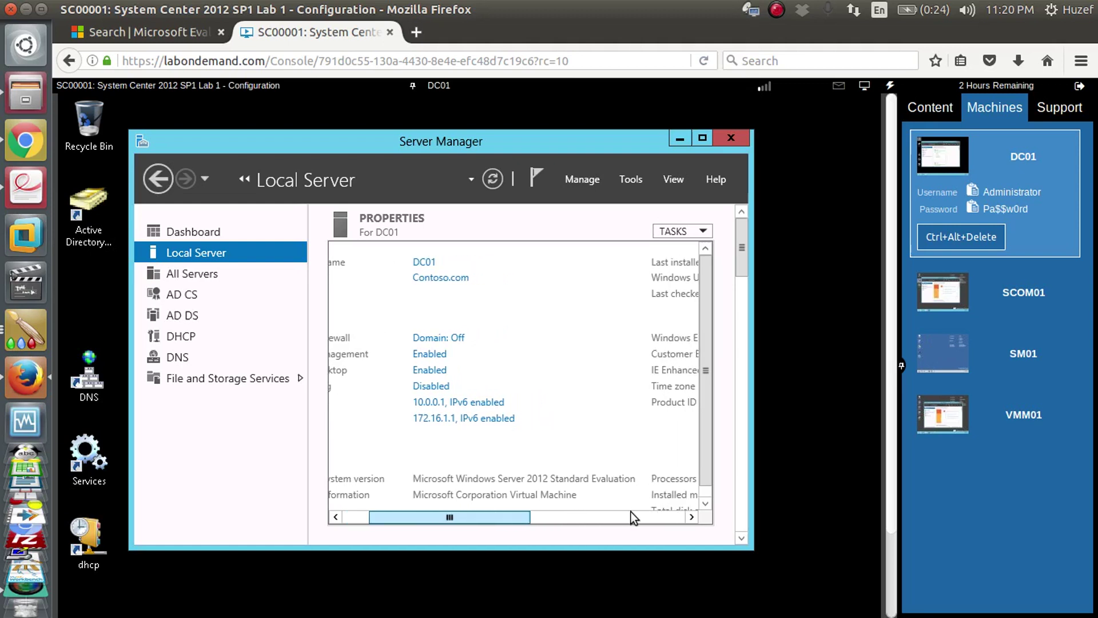
pyautogui.hscroll(2, 630, 512)
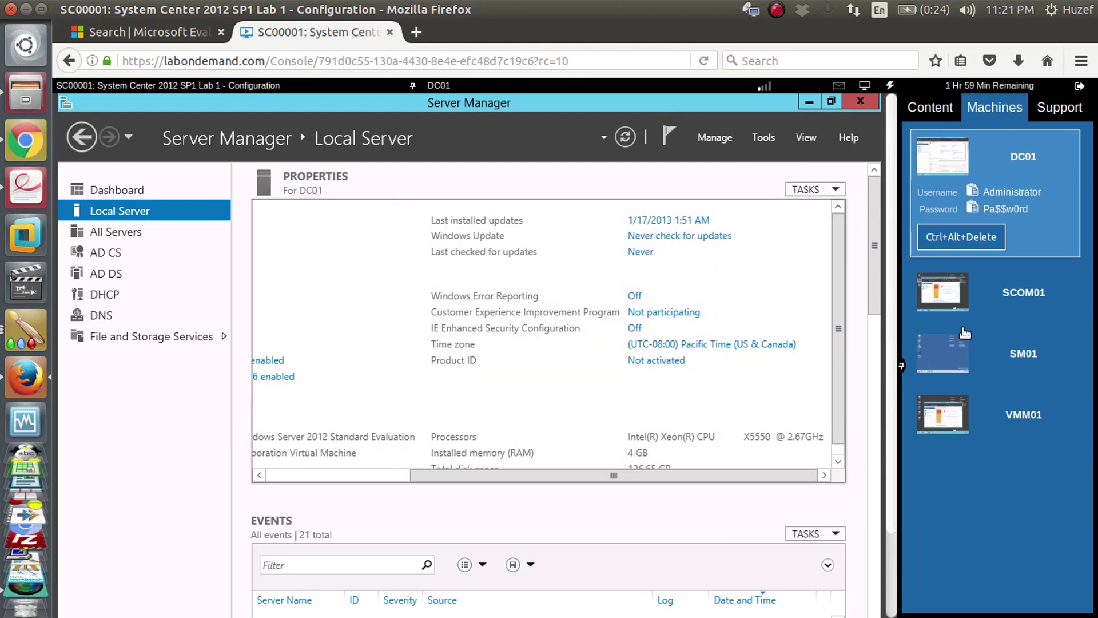
pyautogui.scroll(-1, 842, 397)
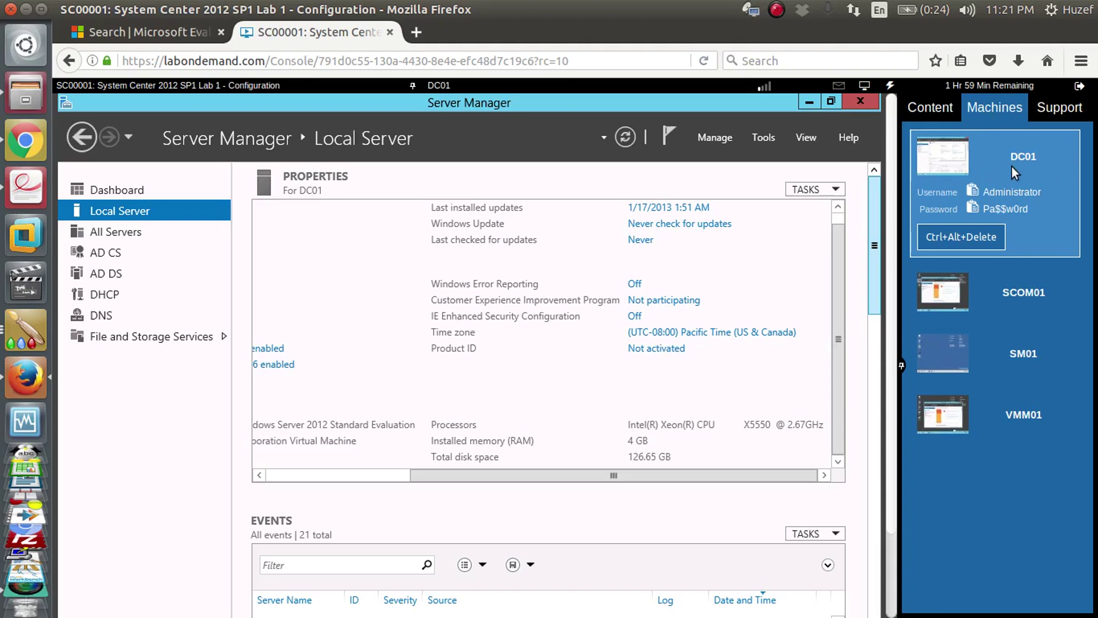
pyautogui.click(973, 286)
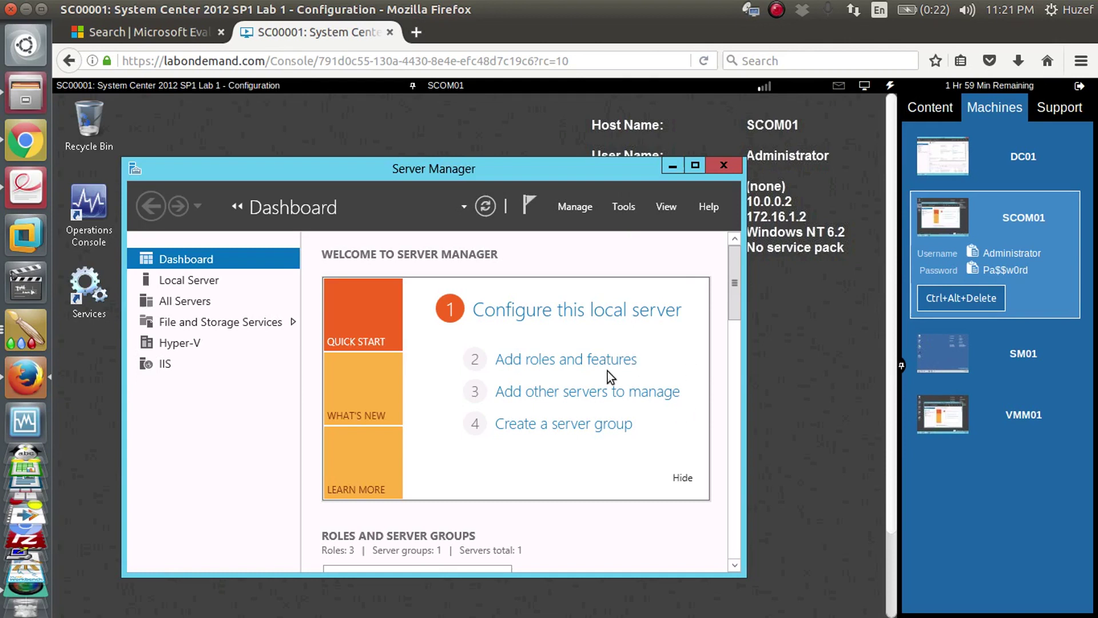
# - View SCOM01's Hyper-V servers, then check Computer properties in SM01's file browser
pyautogui.click(180, 342)
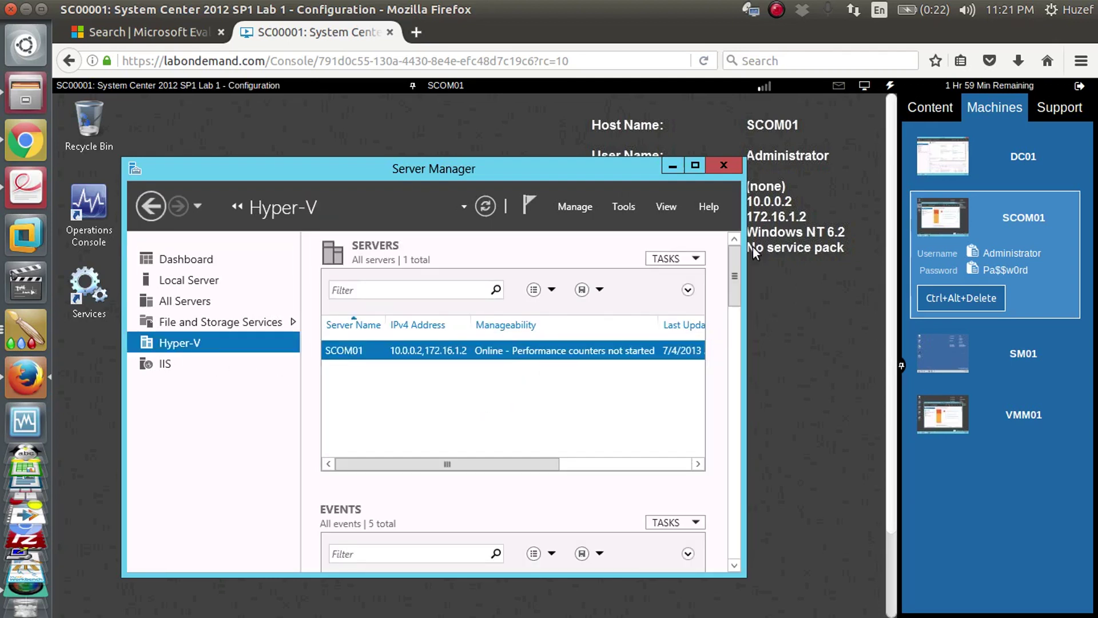
pyautogui.click(979, 339)
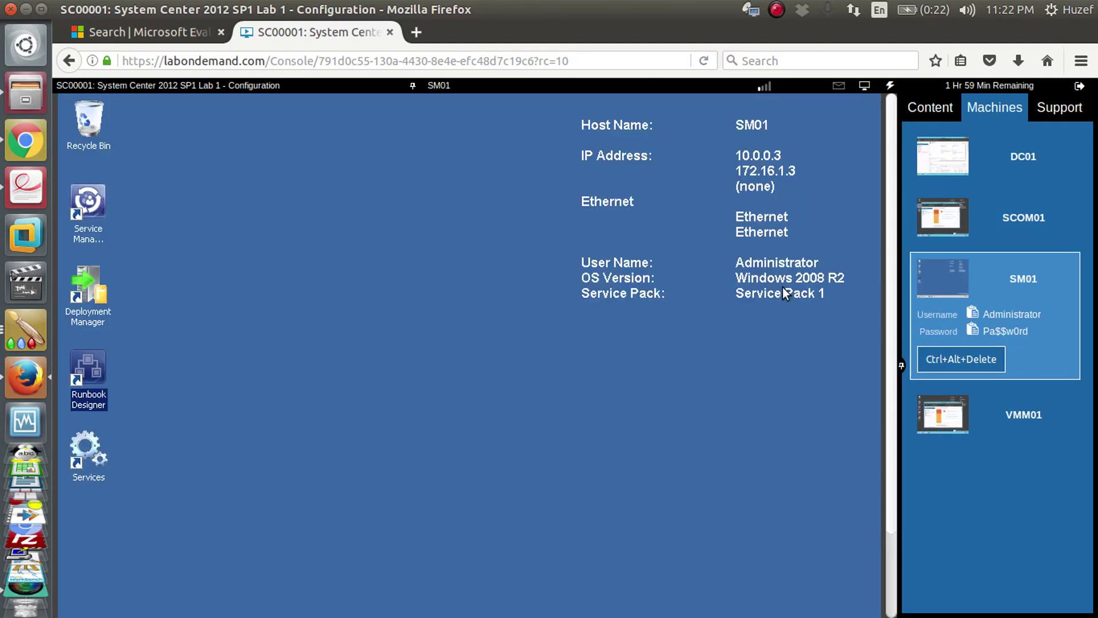
pyautogui.scroll(-3, 891, 239)
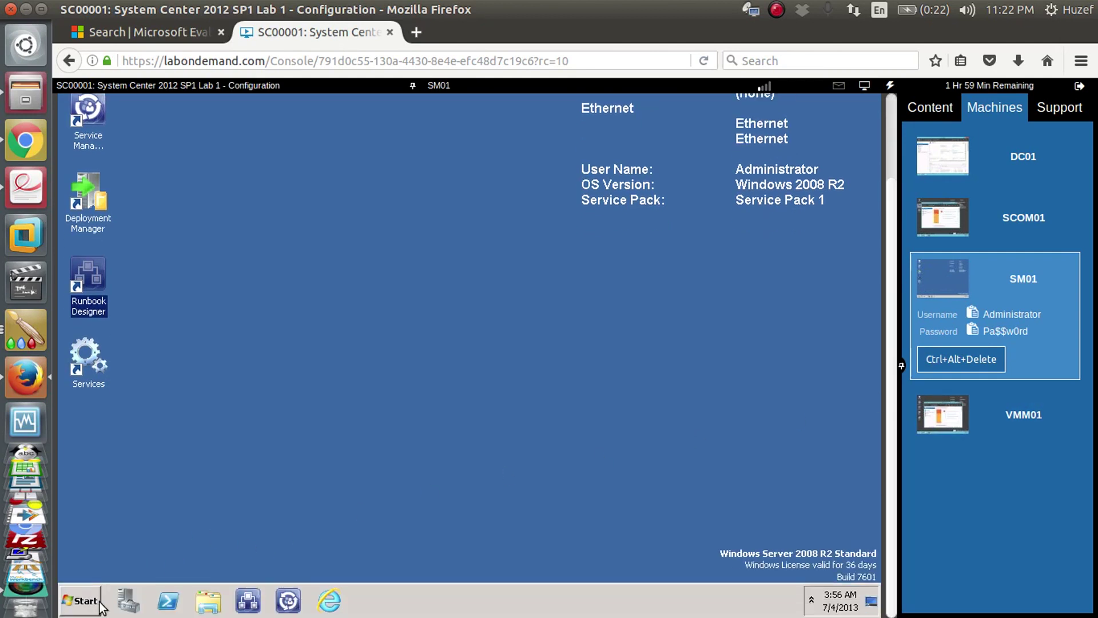
pyautogui.click(218, 603)
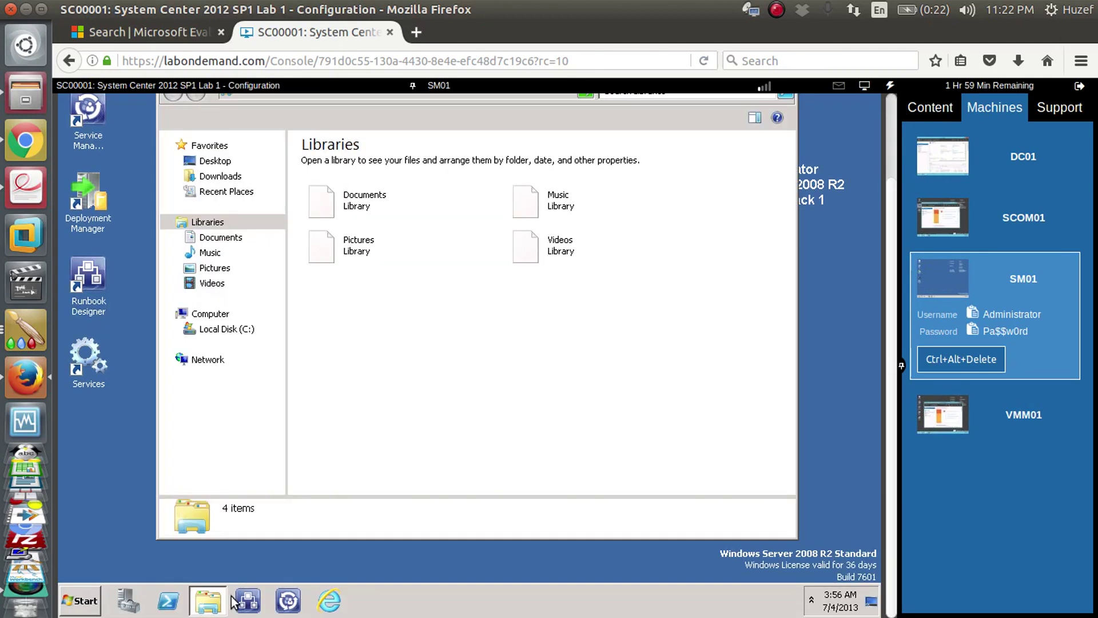
pyautogui.rightClick(213, 320)
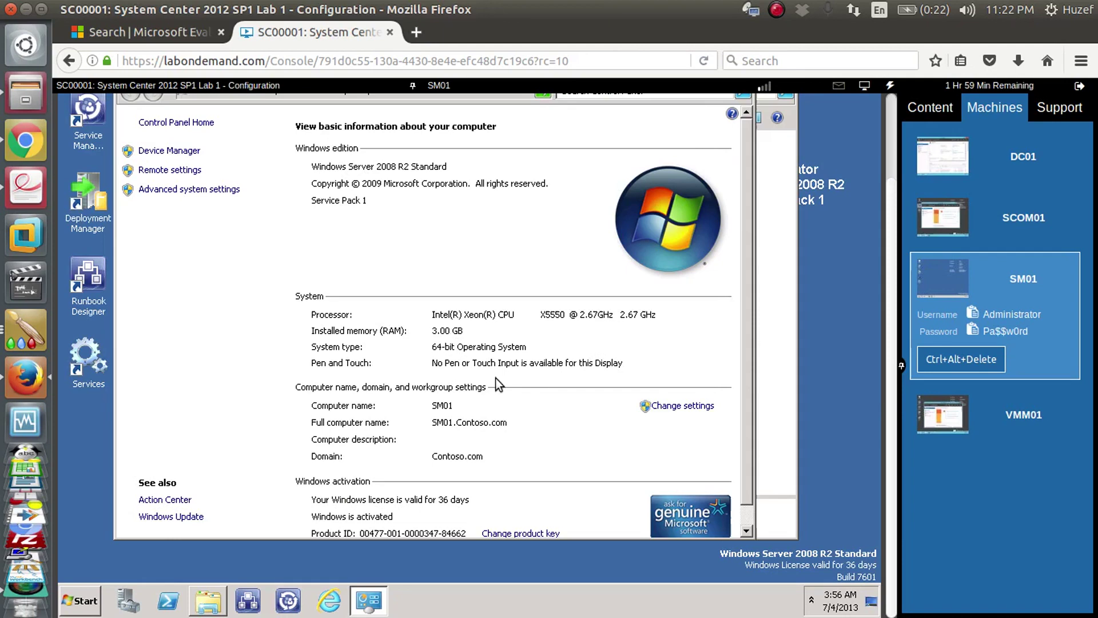
# - Review SCOM01's Local Server properties (Contoso.com, 3 GB RAM), then switch to VMM01
pyautogui.click(961, 212)
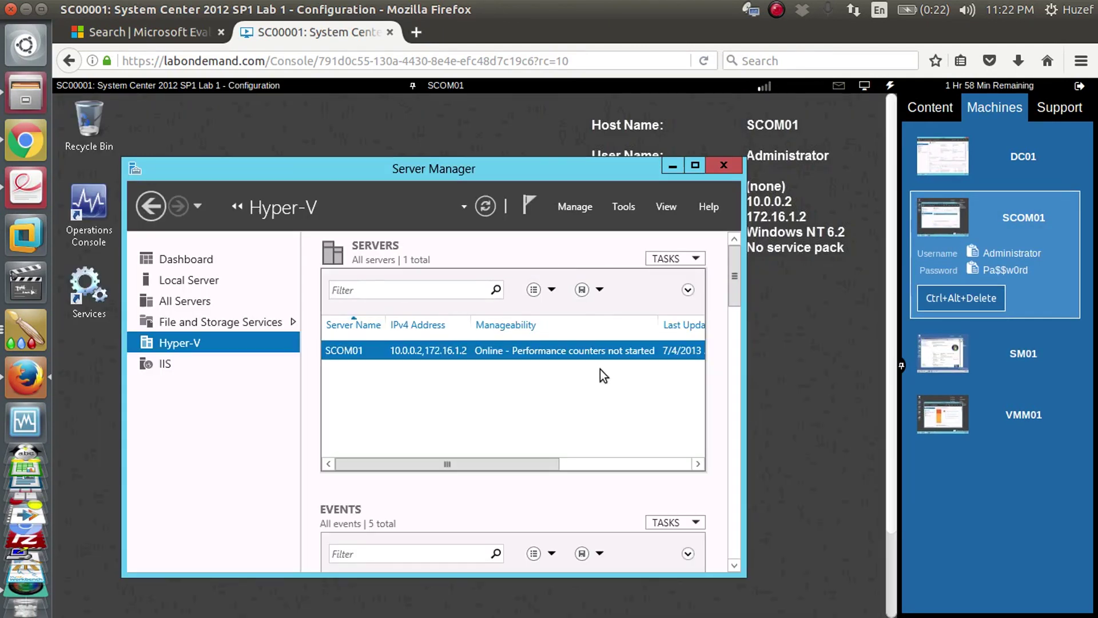
pyautogui.click(211, 281)
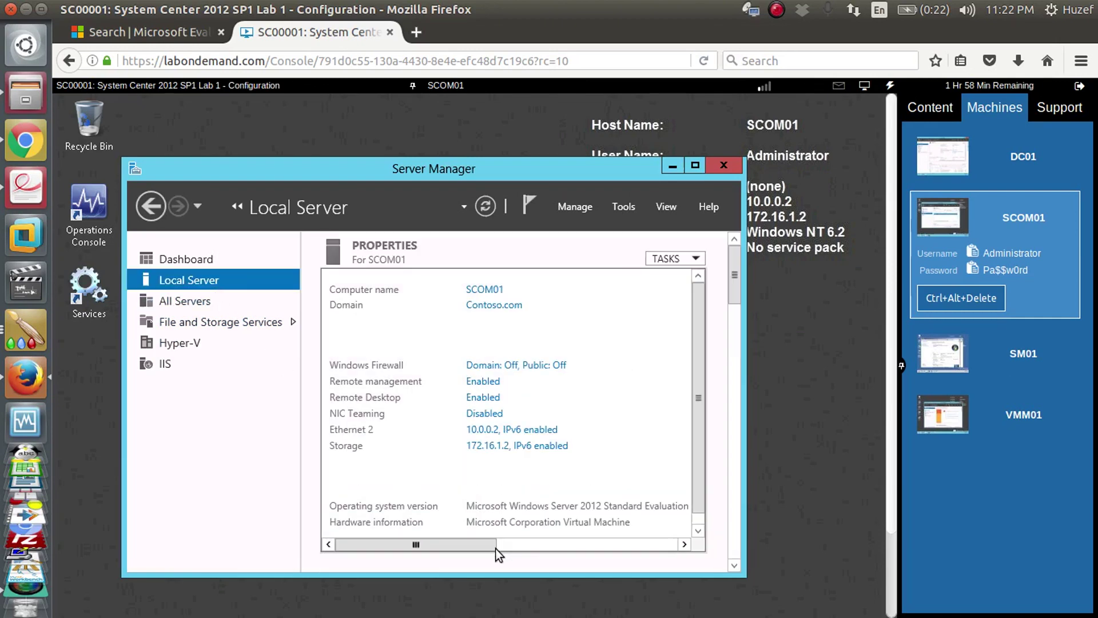
pyautogui.moveTo(490, 546); pyautogui.dragTo(640, 533)
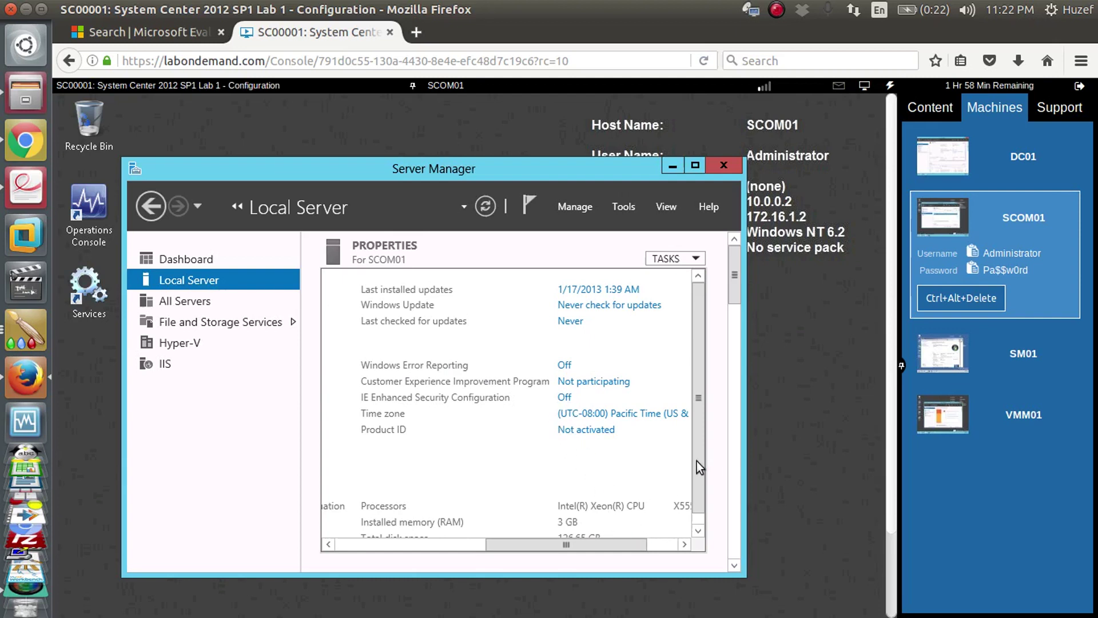
pyautogui.scroll(-1, 582, 510)
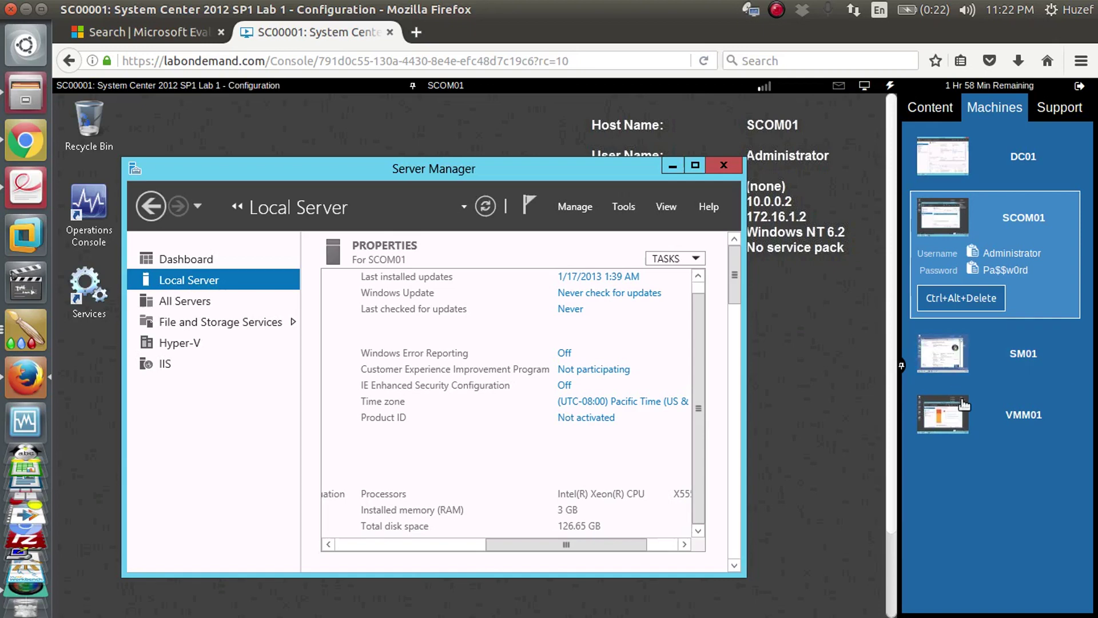
pyautogui.click(982, 416)
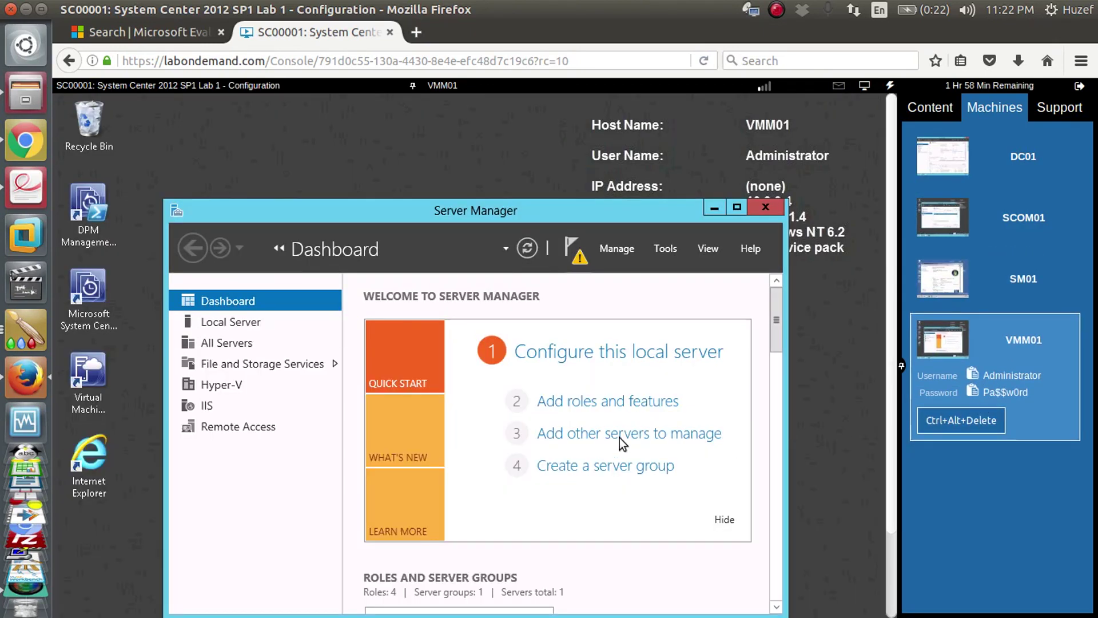
# - Read VMM01's Local Server properties (Contoso.com, 4 GB RAM), then return the console to DC01
pyautogui.click(231, 327)
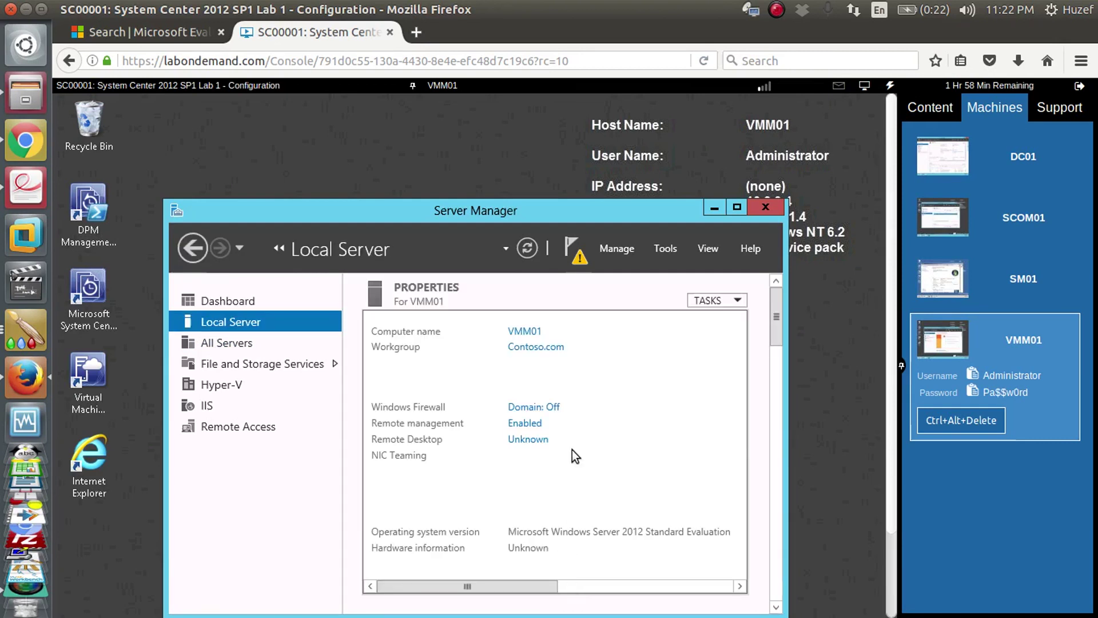
pyautogui.moveTo(534, 587); pyautogui.dragTo(675, 595)
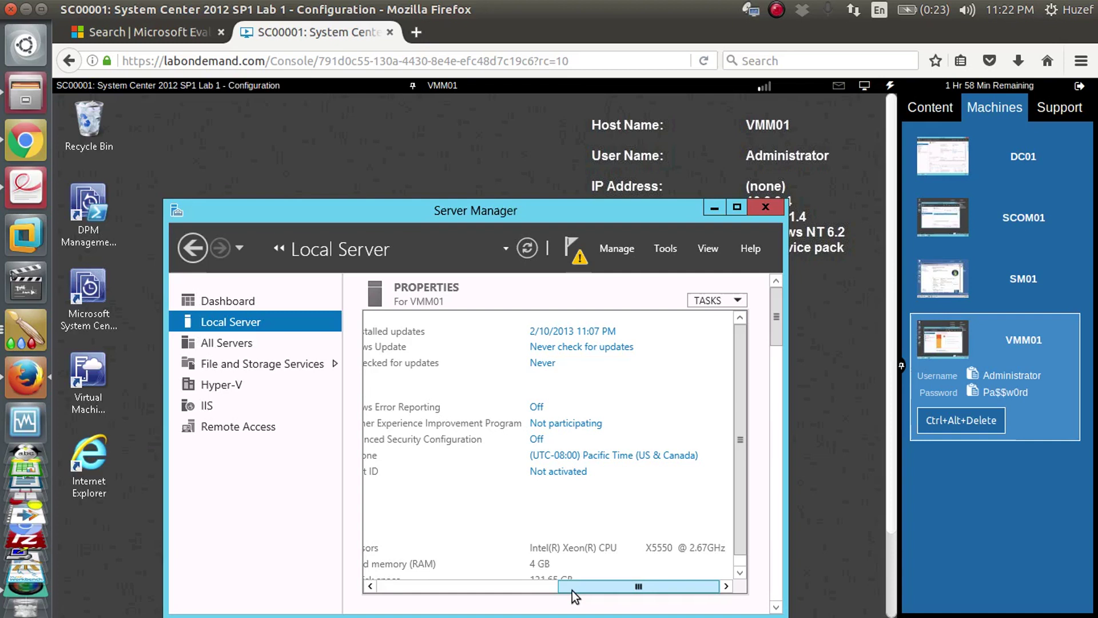
pyautogui.moveTo(612, 586); pyautogui.dragTo(390, 586)
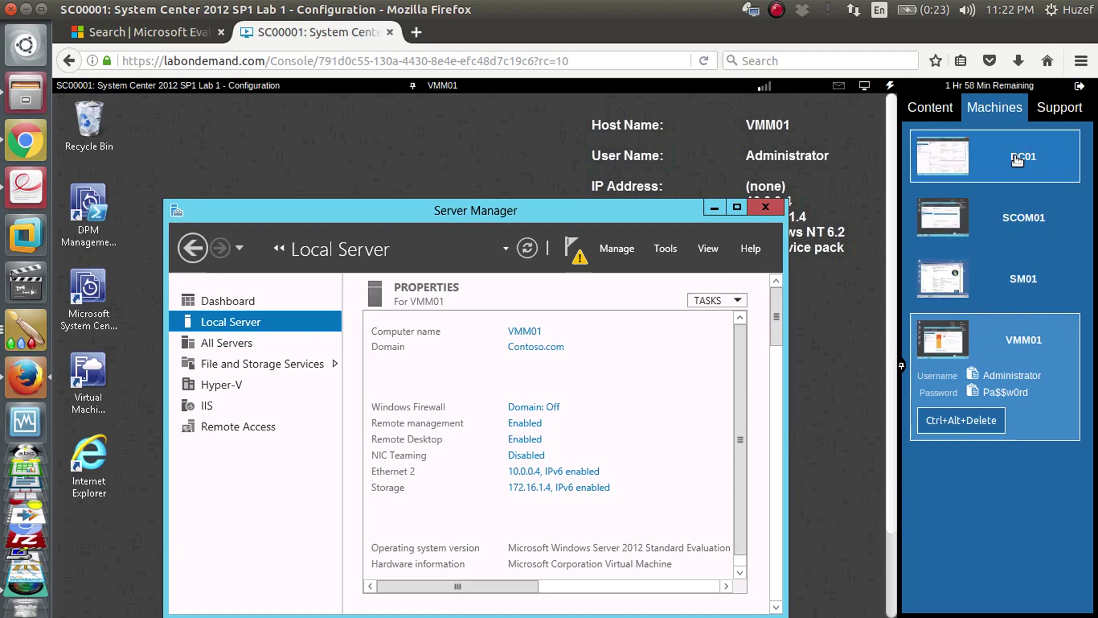
pyautogui.click(975, 170)
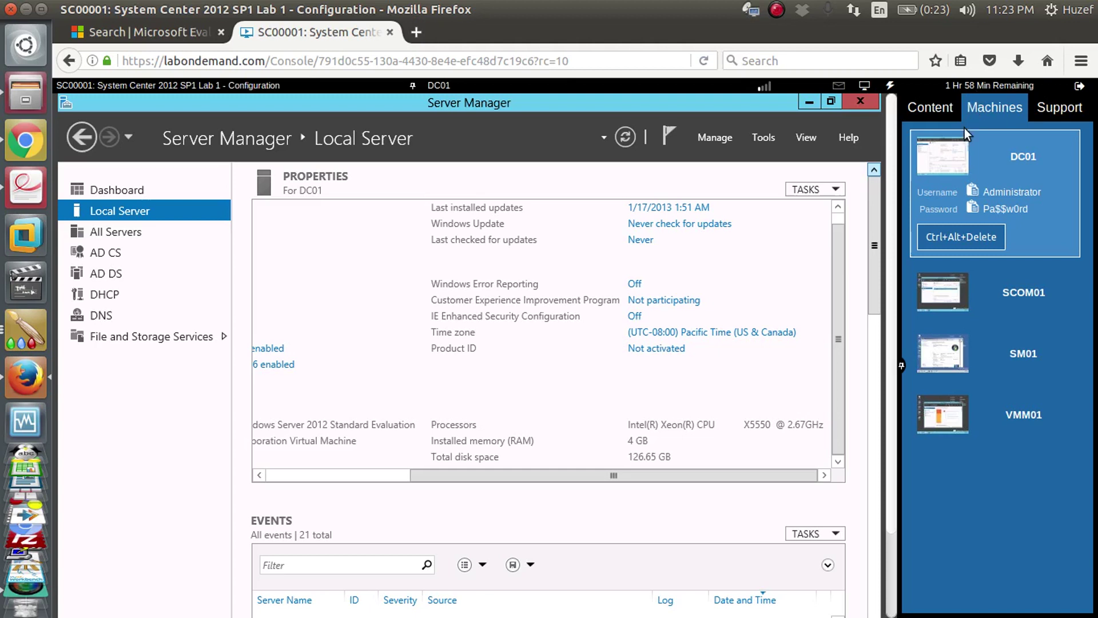
# - Download the SC00001.xps manual from the lab's Content links and check the download
pyautogui.click(930, 107)
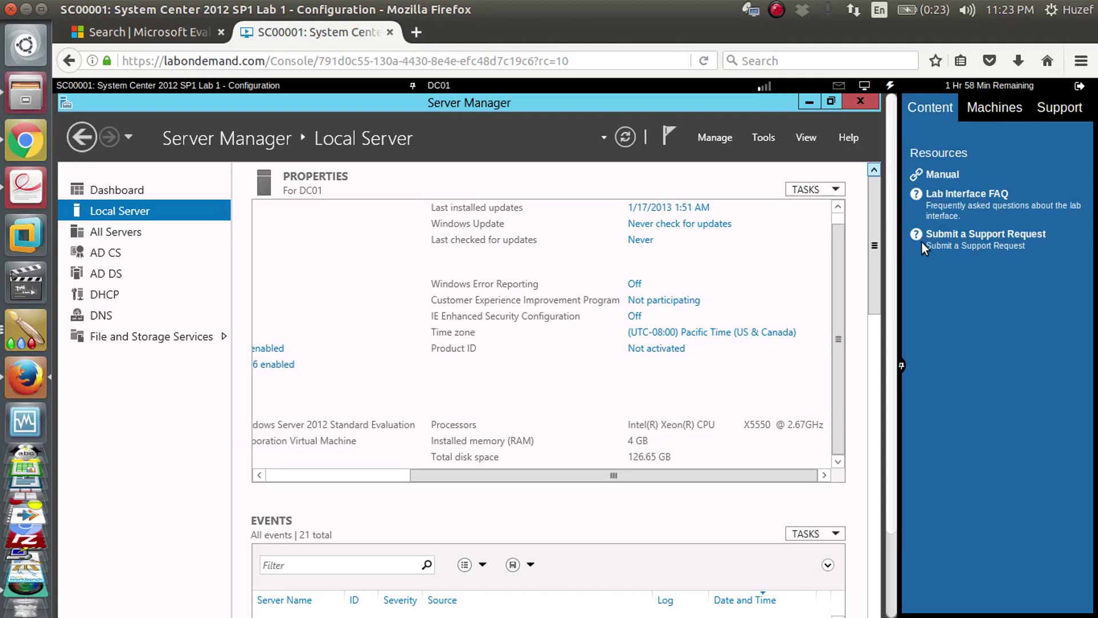
pyautogui.click(944, 175)
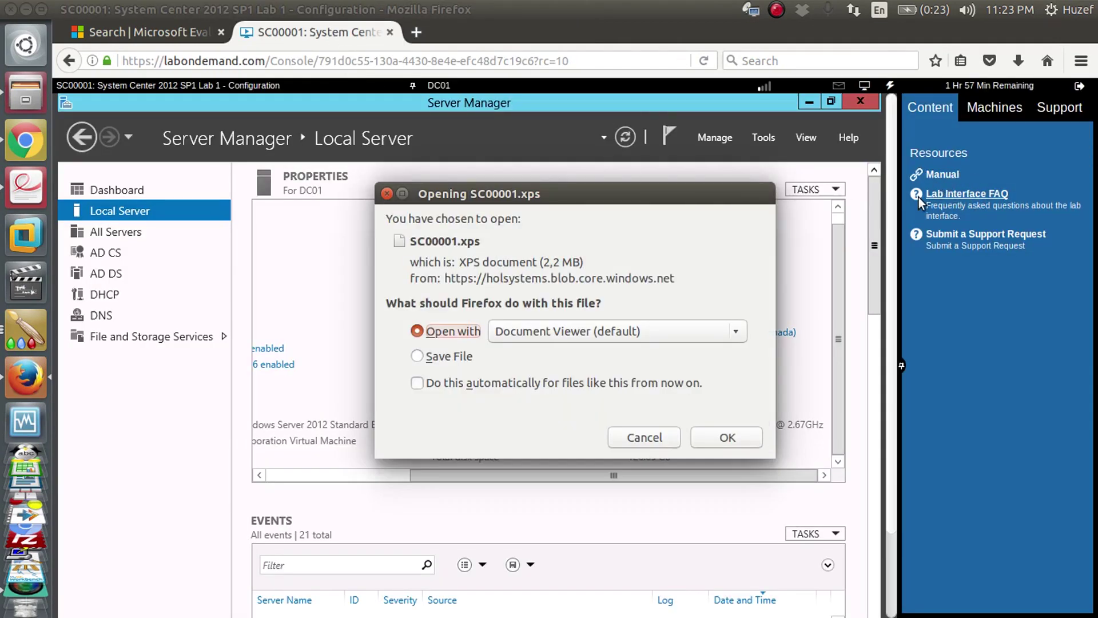
pyautogui.click(726, 438)
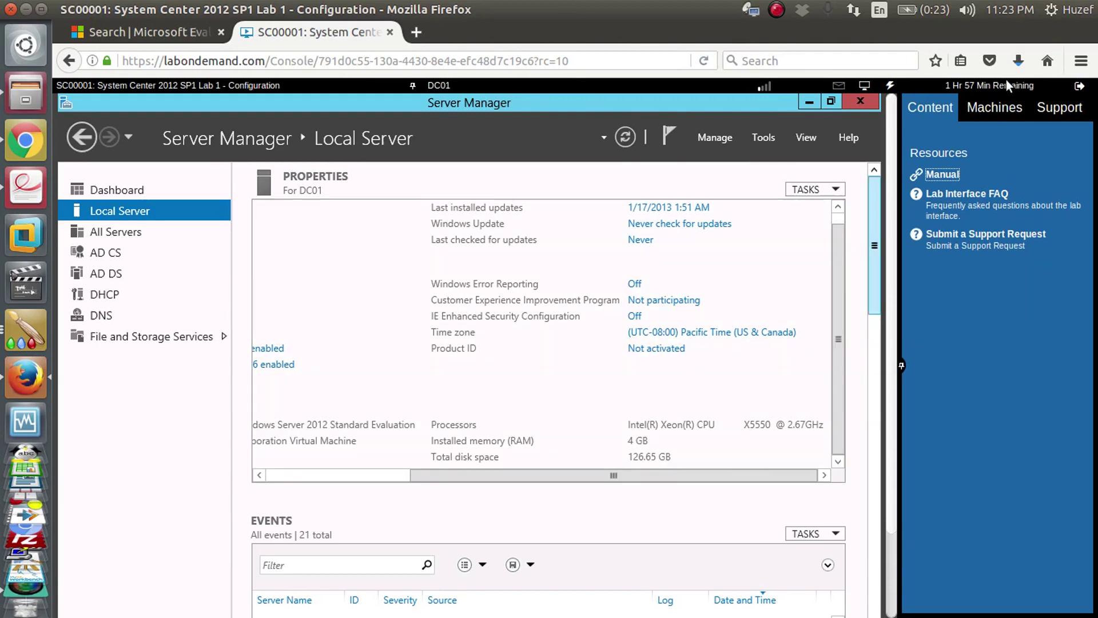
pyautogui.click(1019, 60)
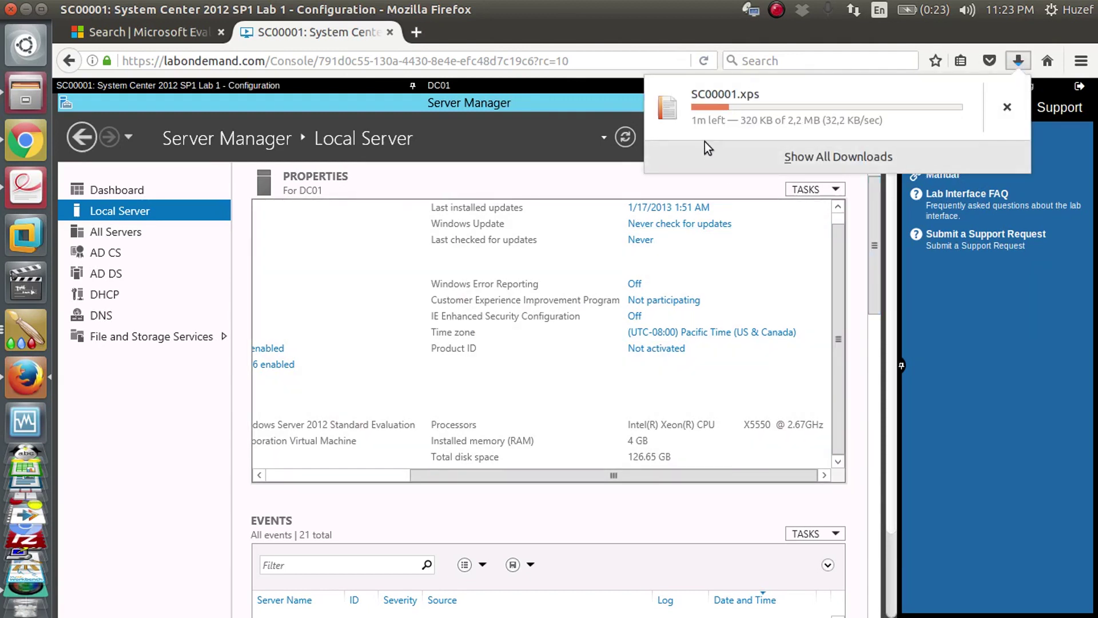
pyautogui.click(580, 189)
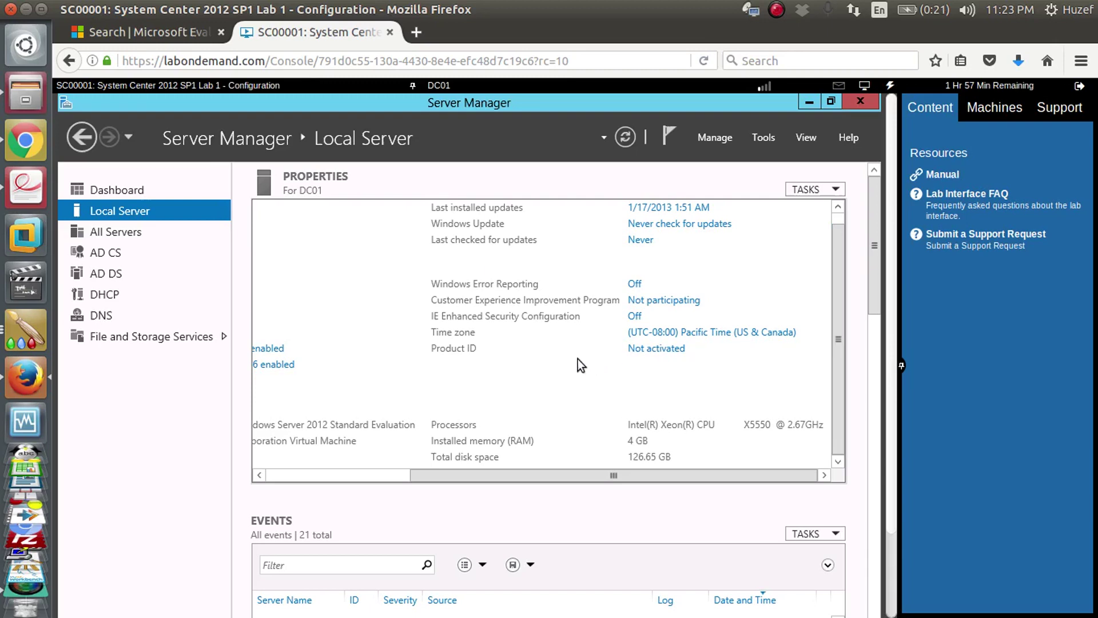
# - Browse the Evaluation Center lab results, glance at the SharePoint lab, then return to the System Center lab
pyautogui.click(153, 32)
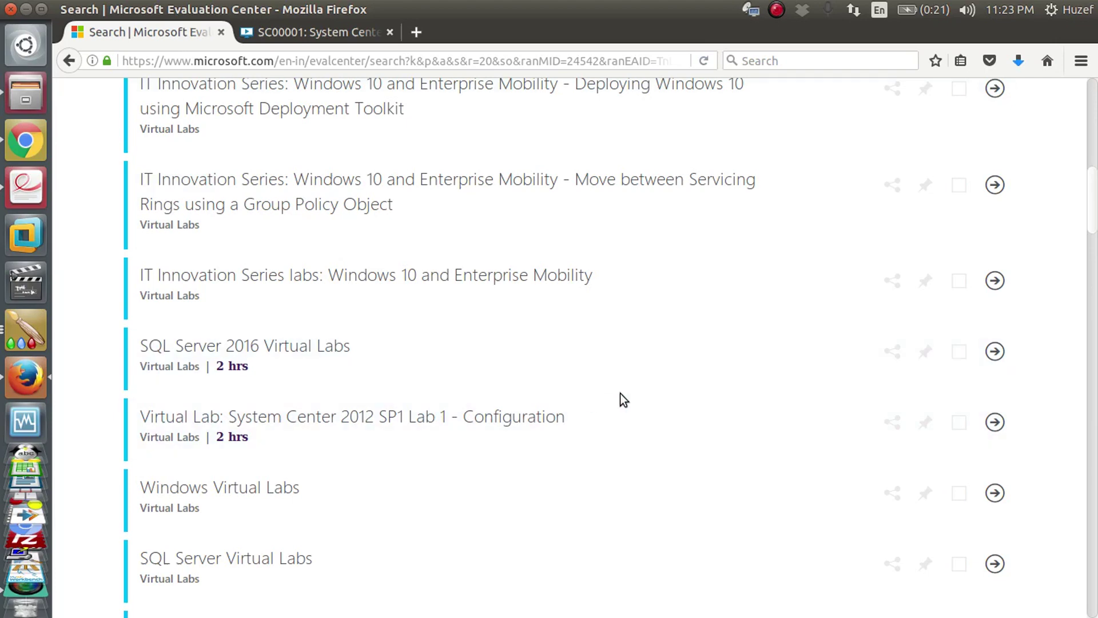
pyautogui.moveTo(1093, 210); pyautogui.dragTo(1014, 422)
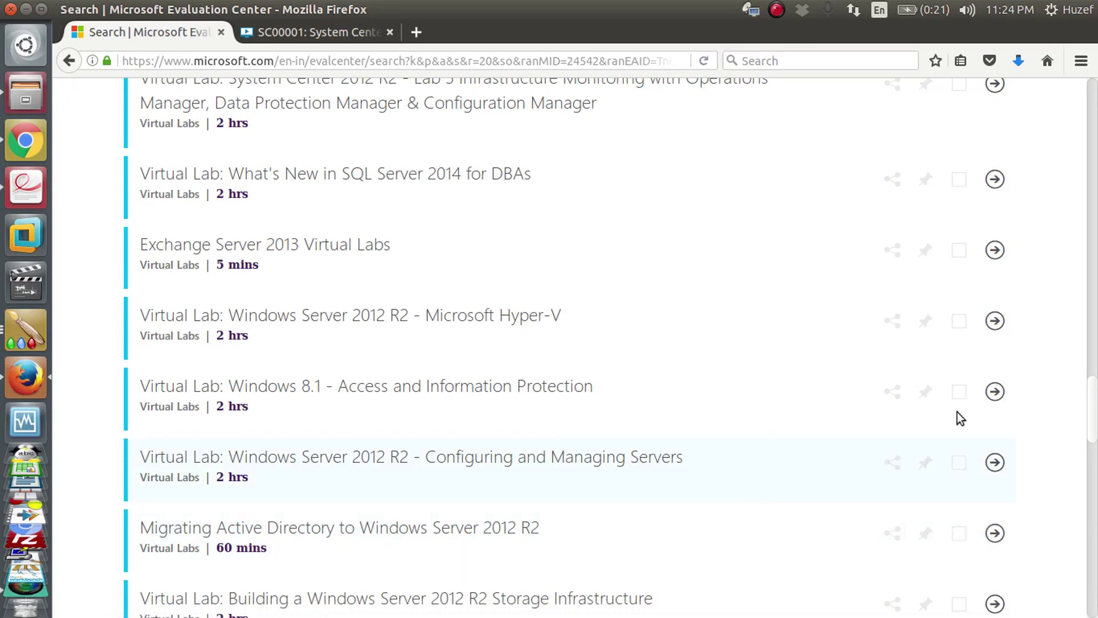
pyautogui.moveTo(1092, 407); pyautogui.dragTo(1089, 490)
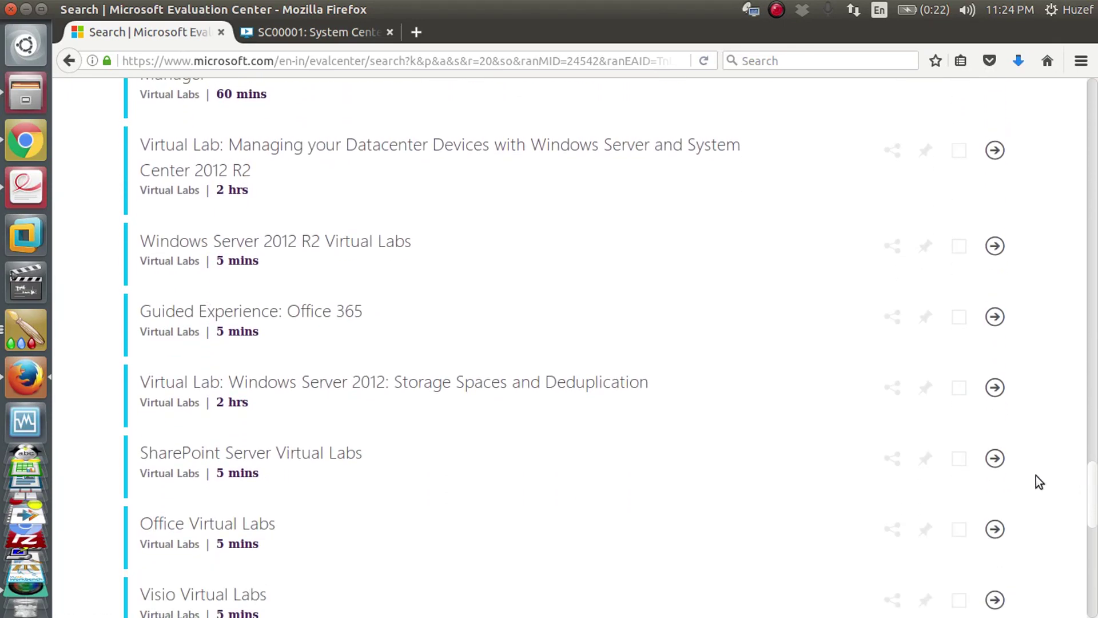
pyautogui.click(331, 464)
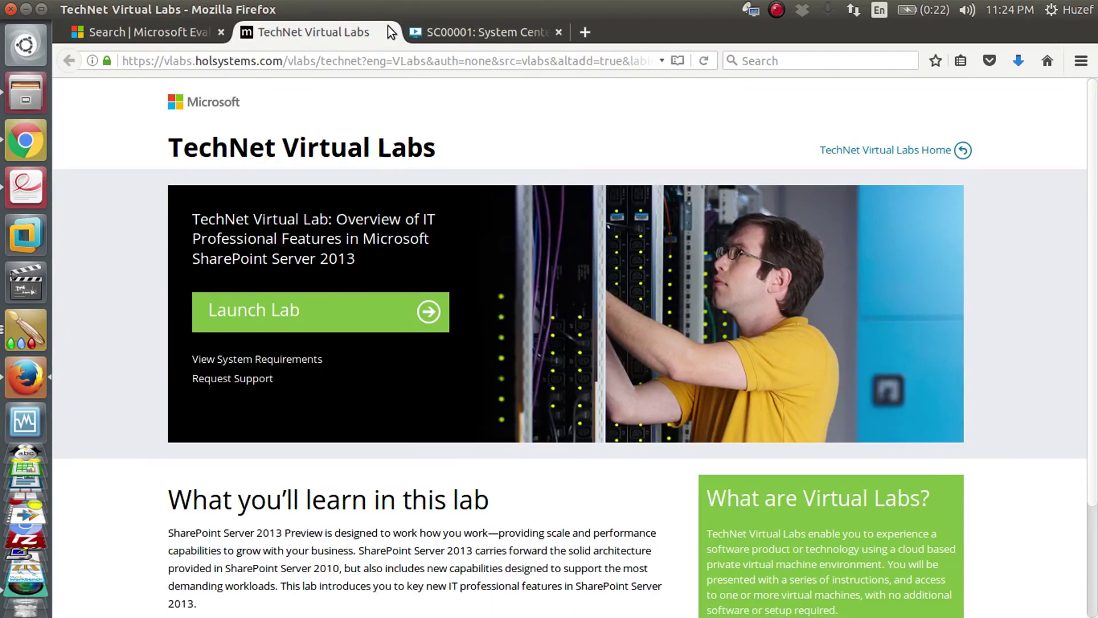
pyautogui.click(389, 32)
pyautogui.moveTo(1091, 502); pyautogui.dragTo(1096, 129)
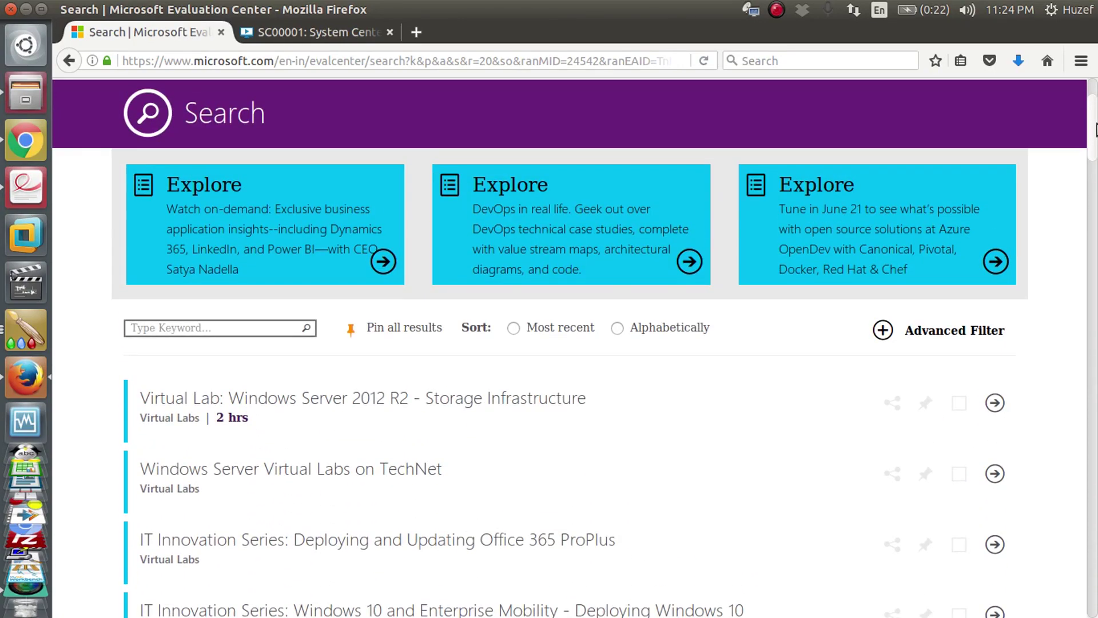
pyautogui.click(328, 32)
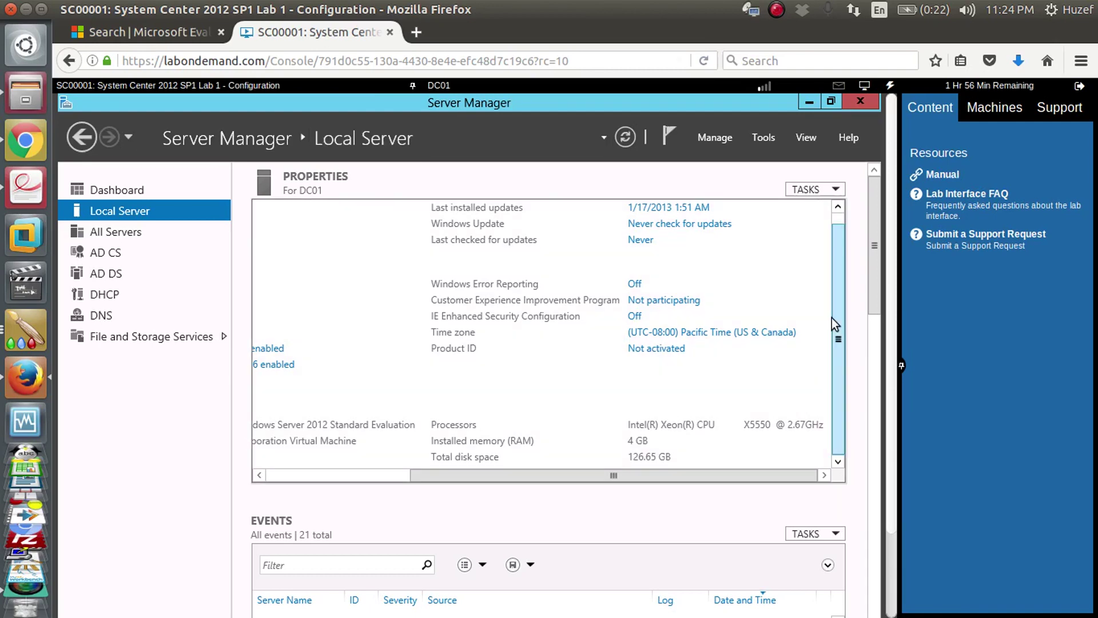
# - Open the downloaded SC00001.xps manual in Document Viewer, maximized
pyautogui.click(1022, 67)
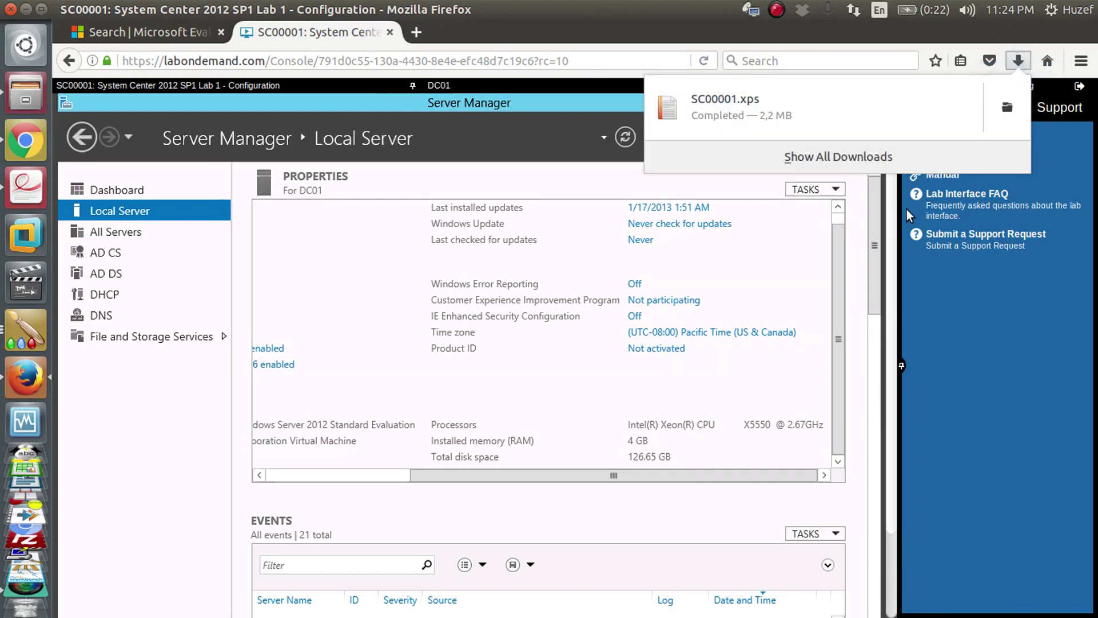
pyautogui.click(755, 112)
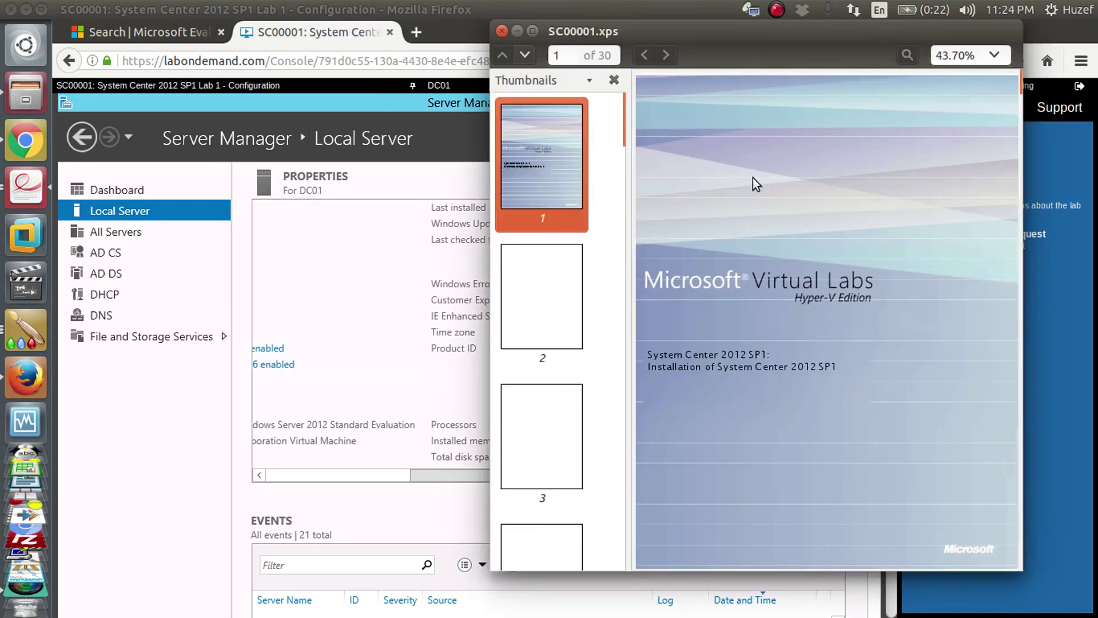
pyautogui.click(533, 32)
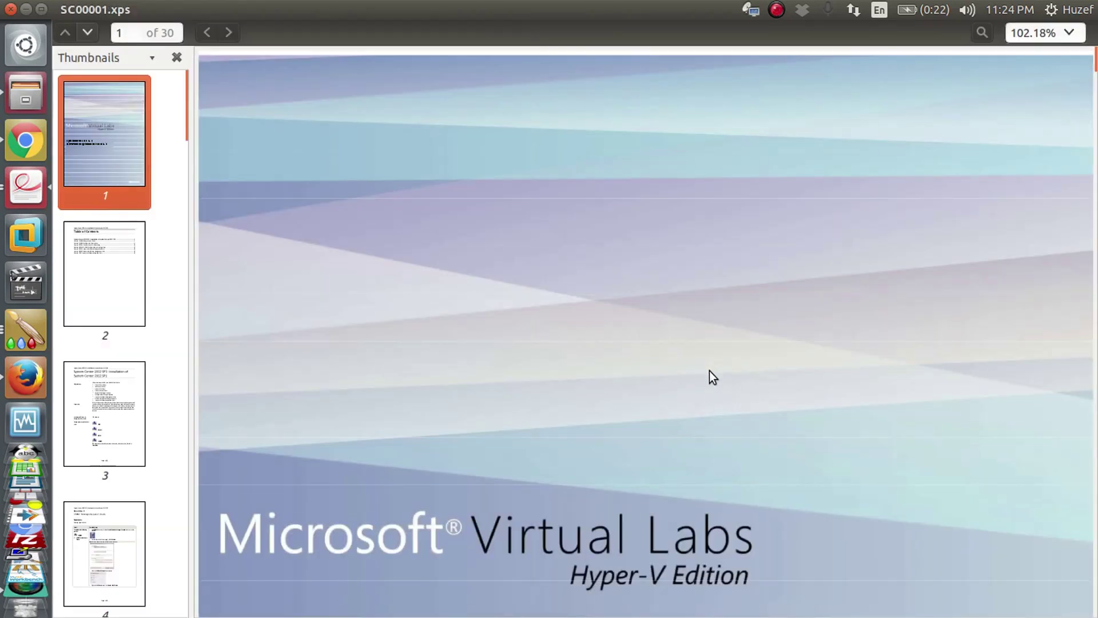
# - Page from the cover and Table of Contents to page 4, Exercise 1: VMM Manage Hyper-V Hosts
pyautogui.click(118, 270)
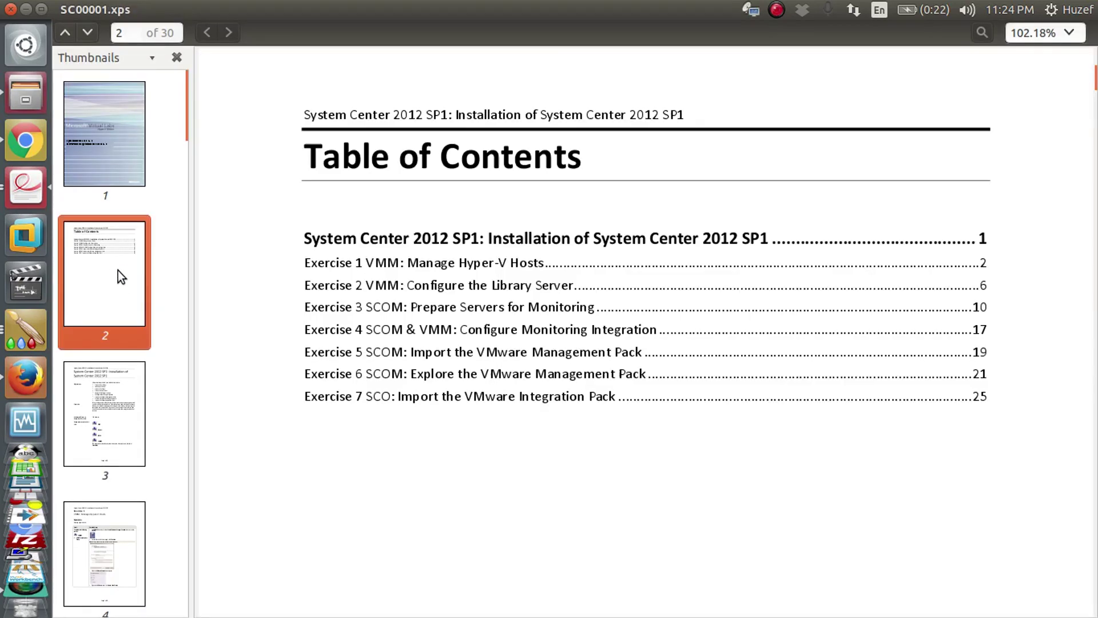
pyautogui.click(126, 151)
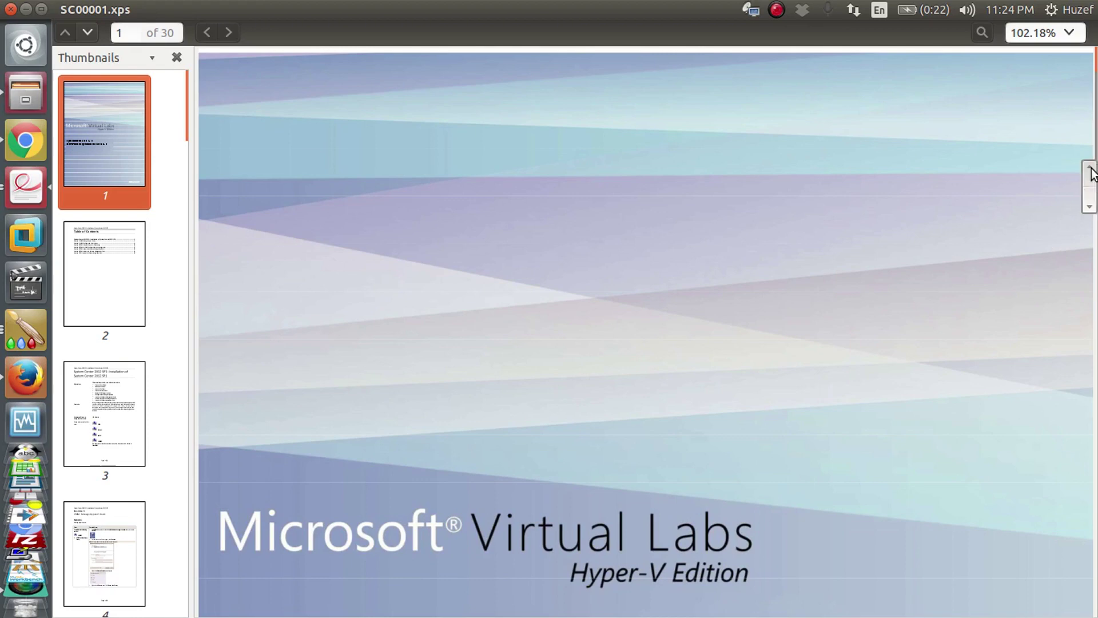
pyautogui.click(1091, 190)
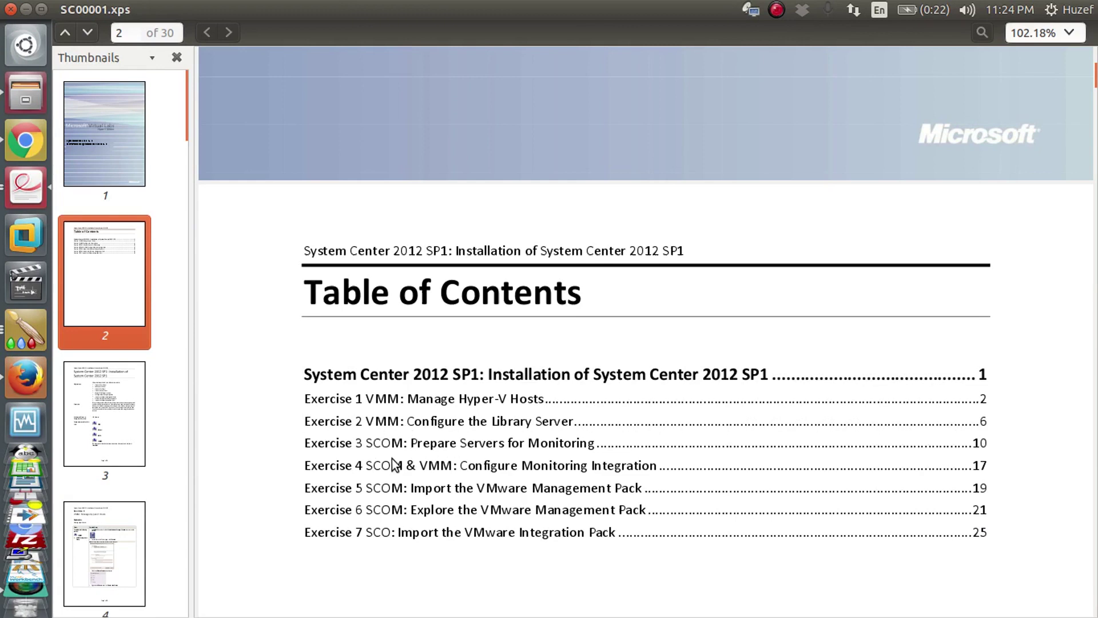
pyautogui.click(116, 397)
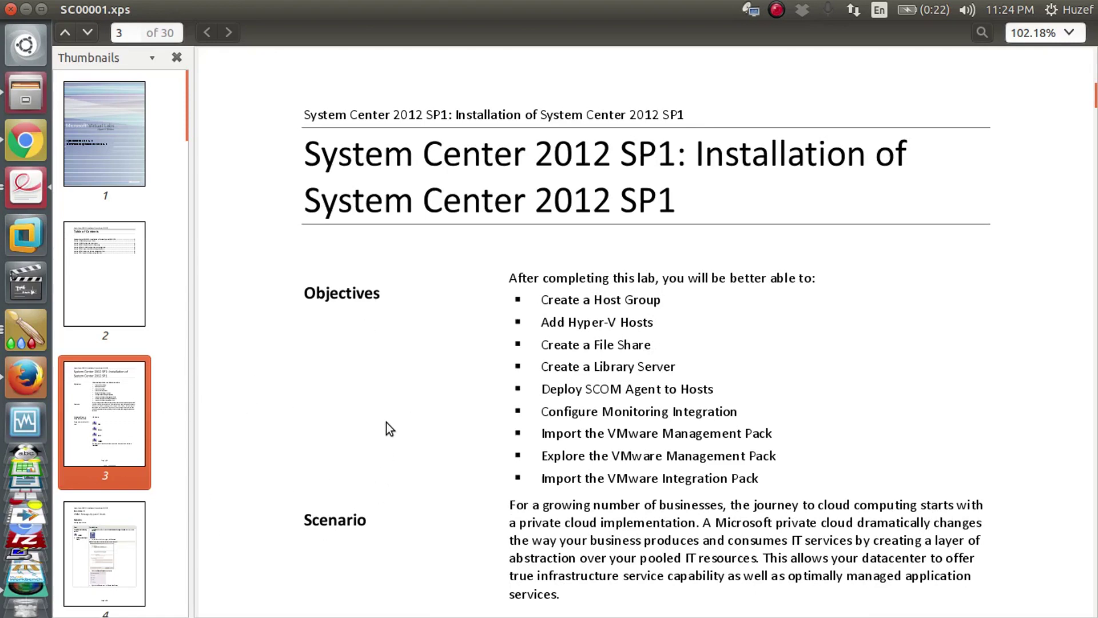
pyautogui.click(112, 520)
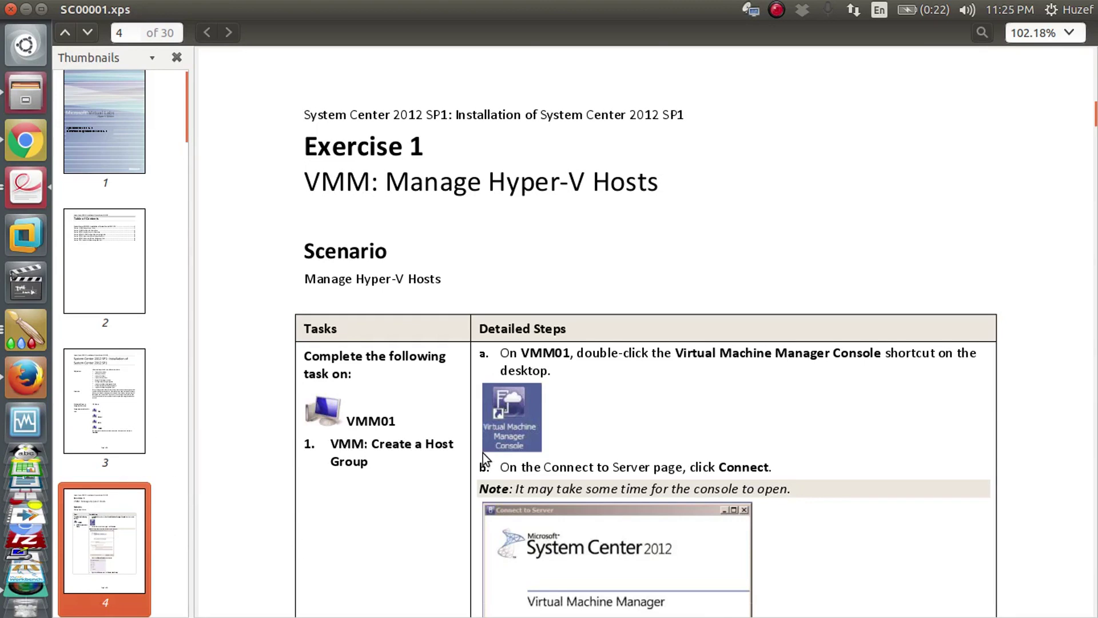
# - Skim the manual to its last page, 30, then back to page 22, Exercise 6
pyautogui.scroll(-10, 483, 453)
pyautogui.scroll(-20, 483, 453)
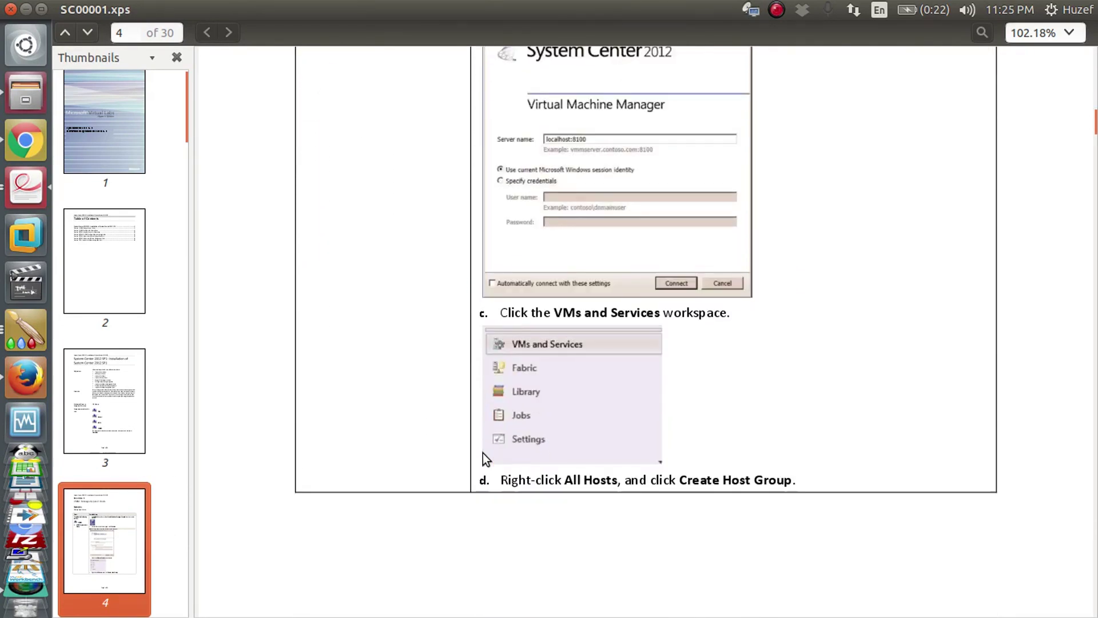
pyautogui.scroll(-20, 482, 453)
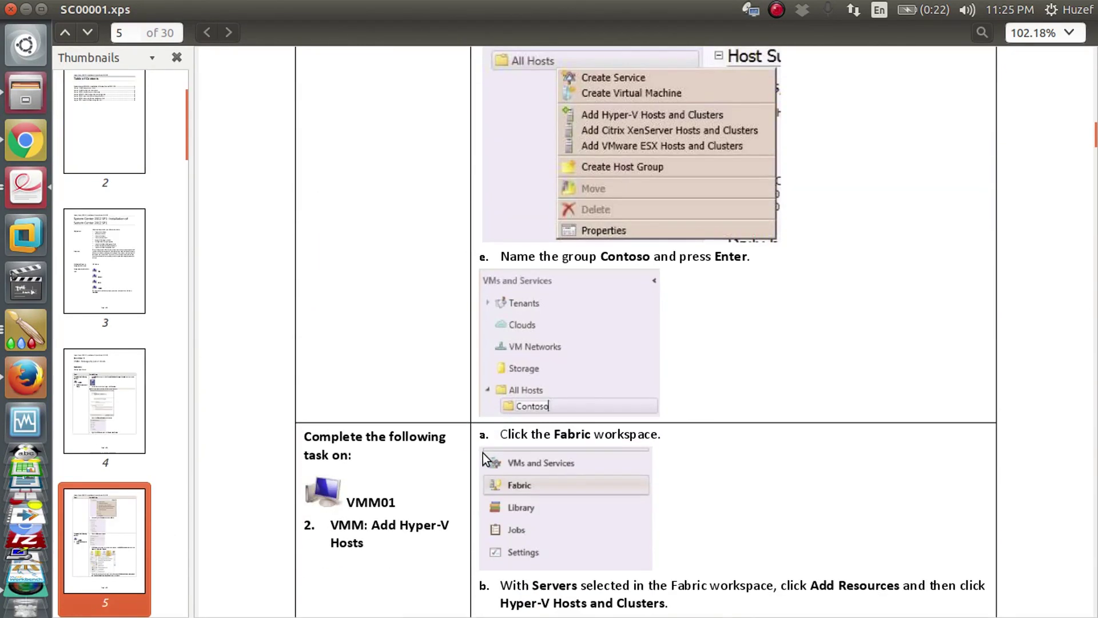
pyautogui.scroll(-20, 483, 453)
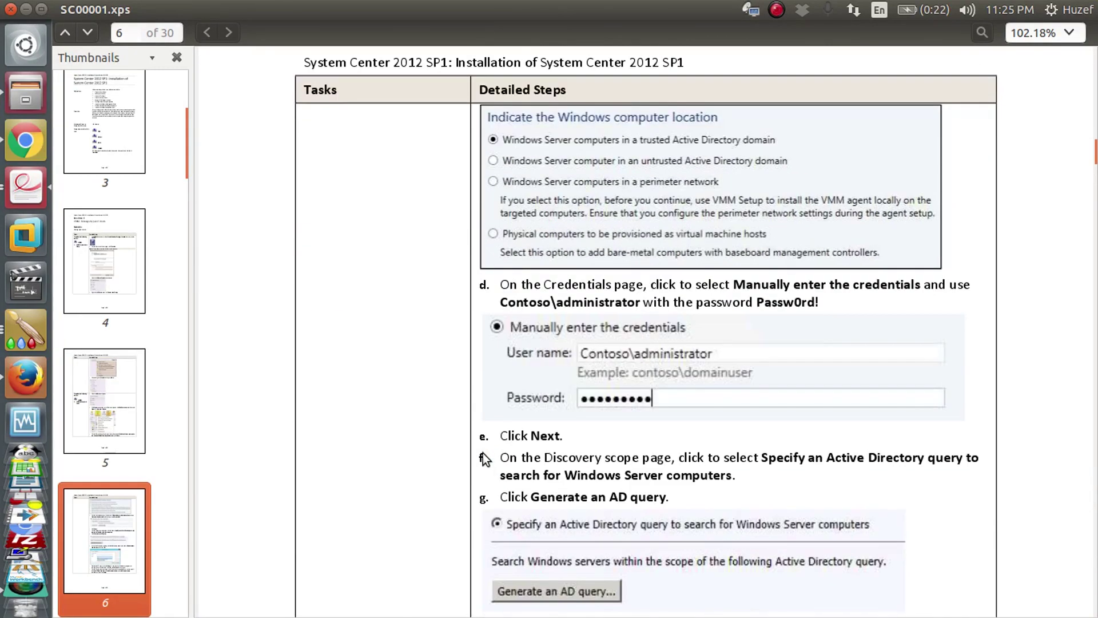
pyautogui.scroll(-20, 482, 452)
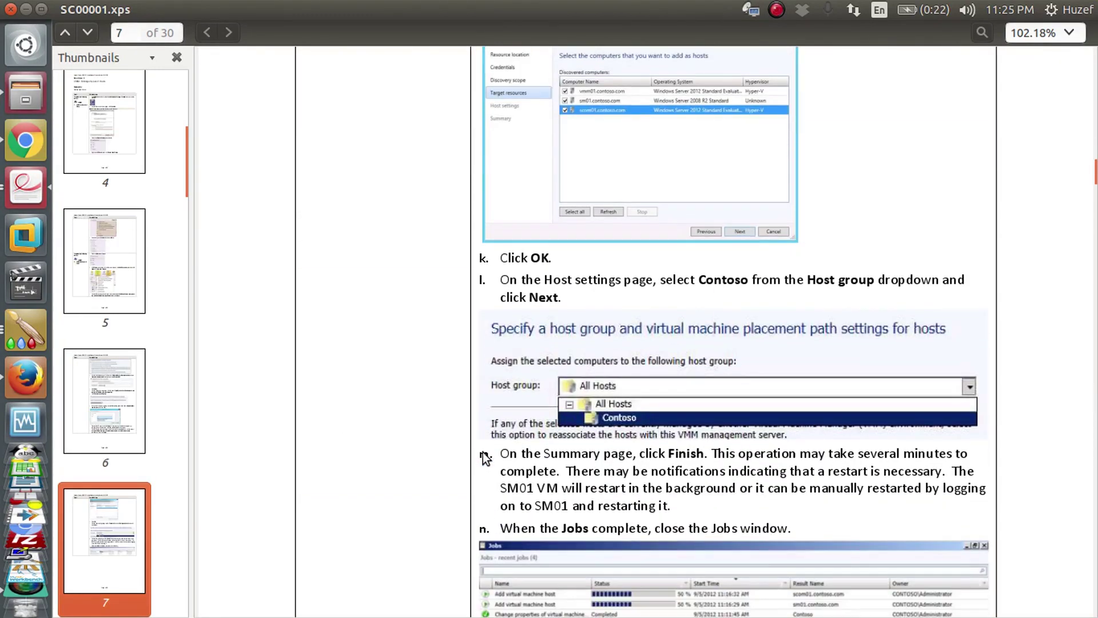
pyautogui.scroll(-20, 483, 452)
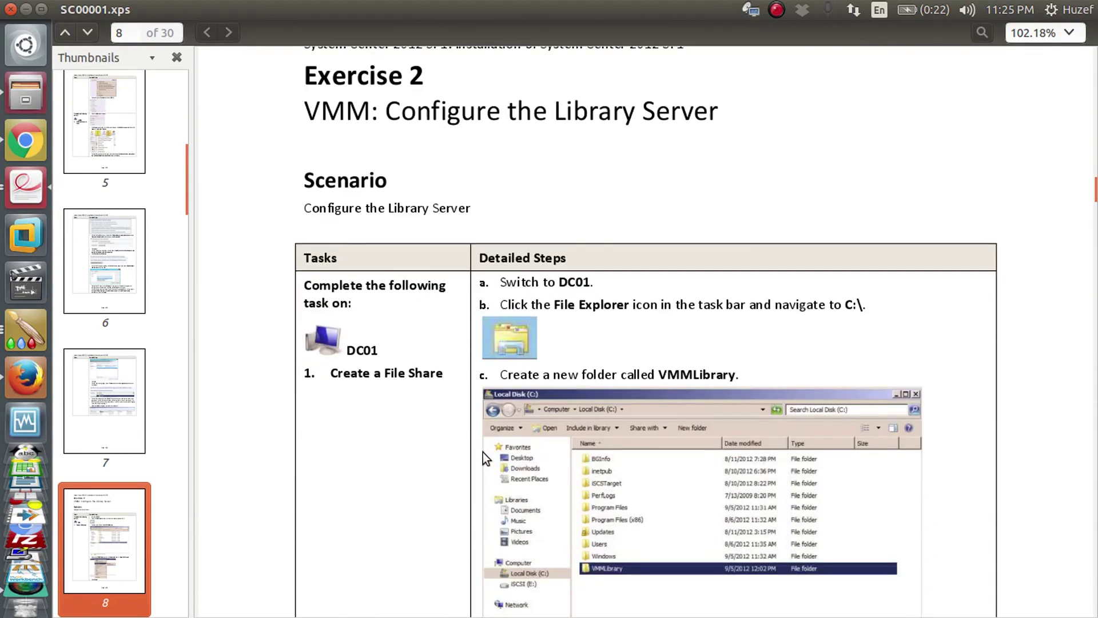
pyautogui.scroll(-20, 482, 458)
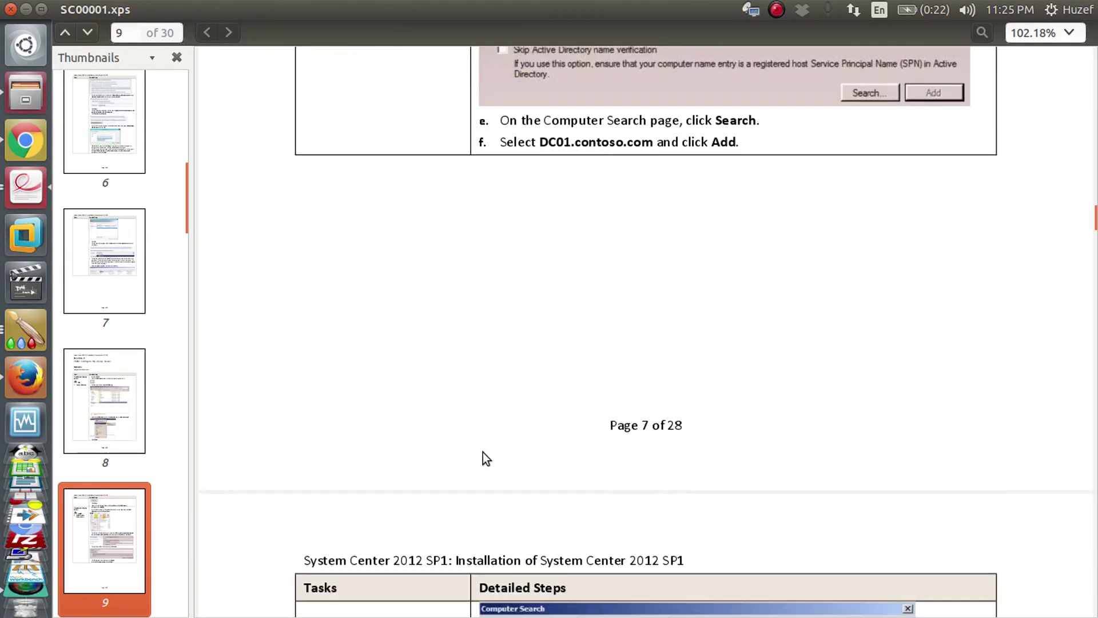
pyautogui.scroll(-20, 483, 452)
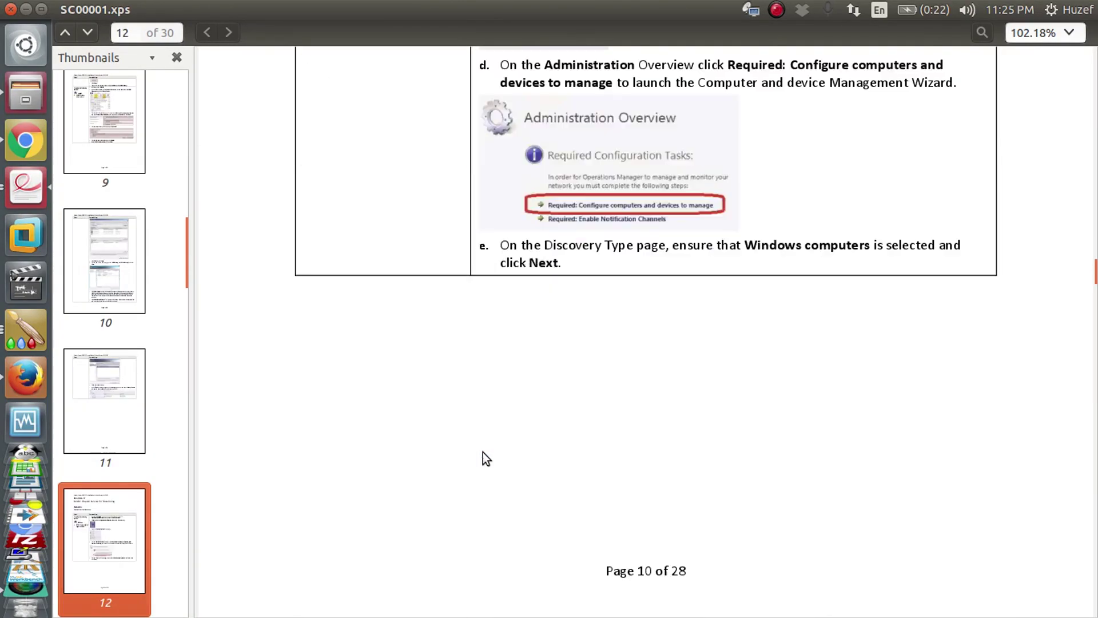
pyautogui.scroll(-15, 105, 459)
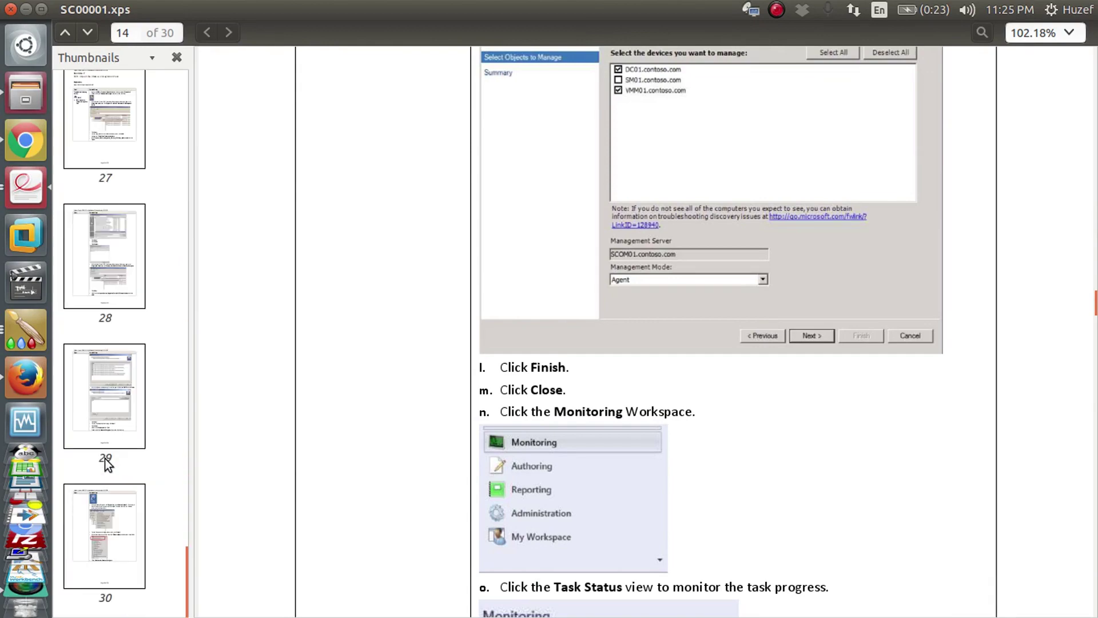
pyautogui.click(126, 584)
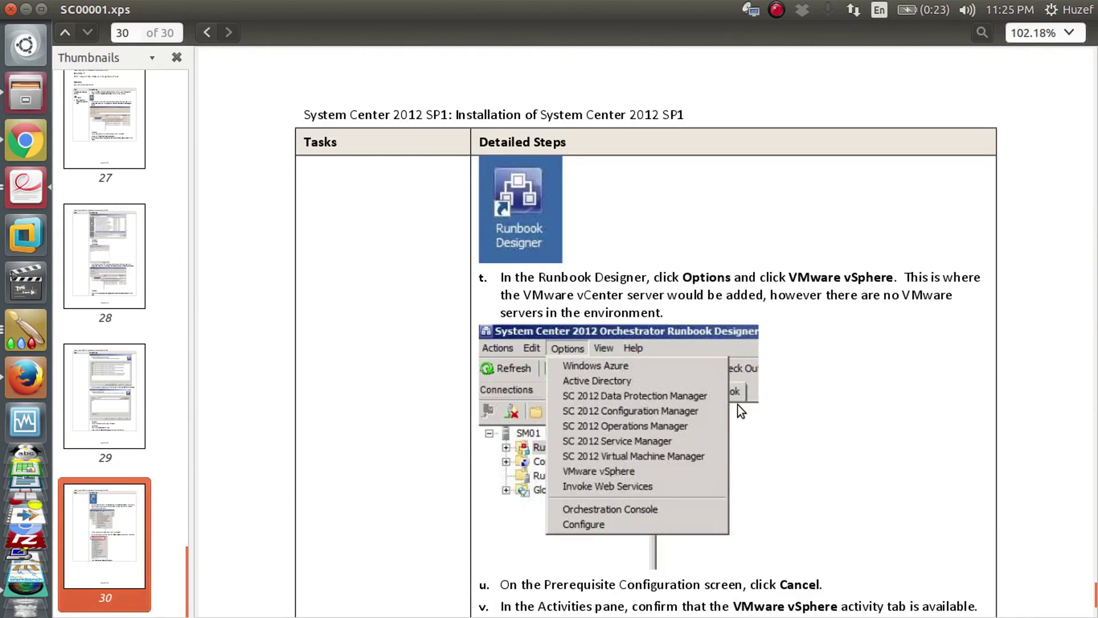
pyautogui.scroll(-10, 737, 404)
pyautogui.scroll(20, 737, 403)
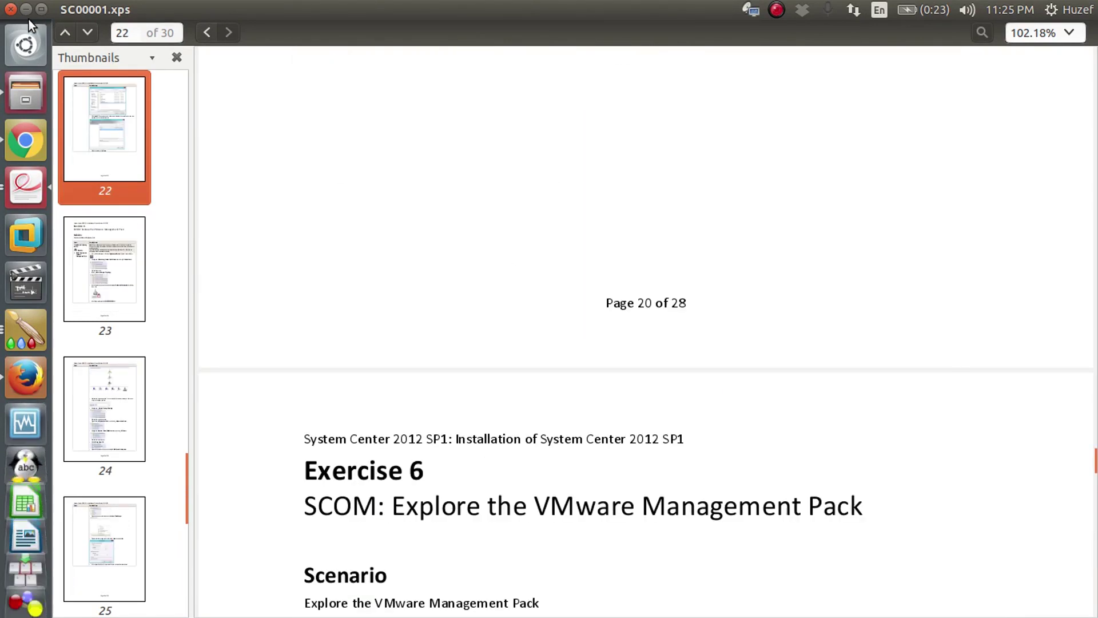
# - Minimize the manual and request ending the lab from the lab sidebar
pyautogui.click(24, 9)
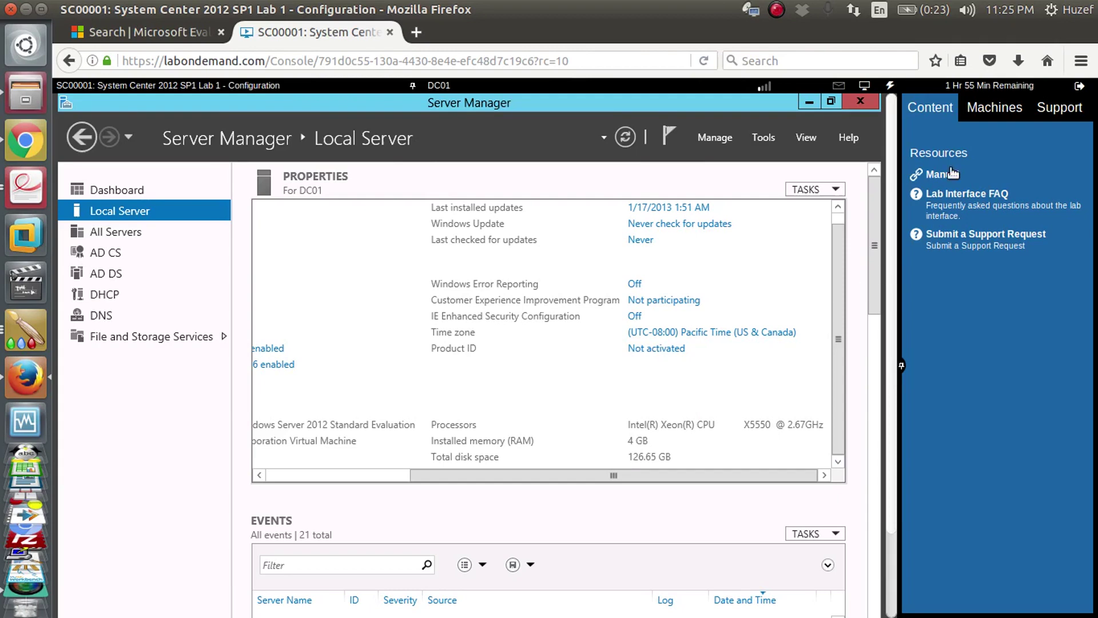
pyautogui.click(1081, 89)
pyautogui.click(1074, 106)
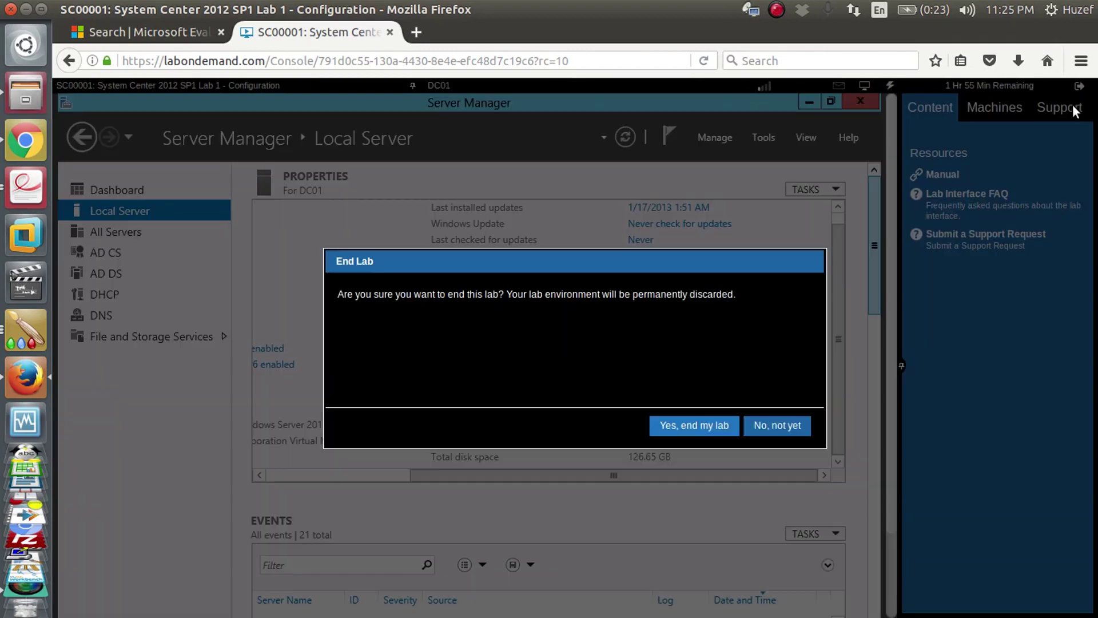
# - Confirm 'Yes, end my lab', choose Skip Evaluation on the survey, and close the lab window
pyautogui.click(710, 430)
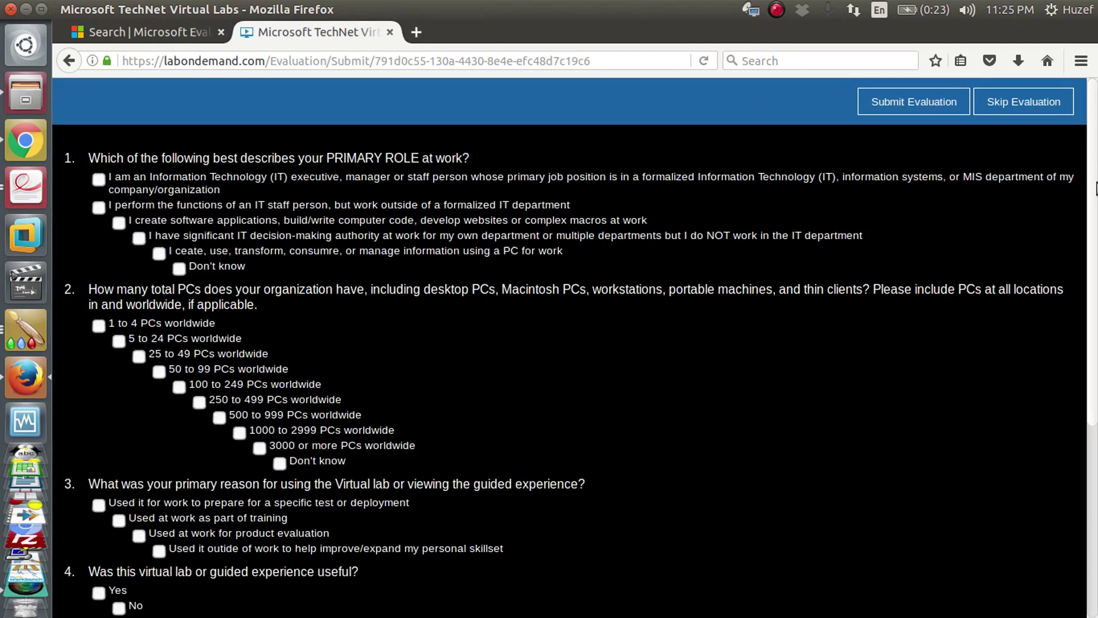
pyautogui.scroll(-5, 1096, 352)
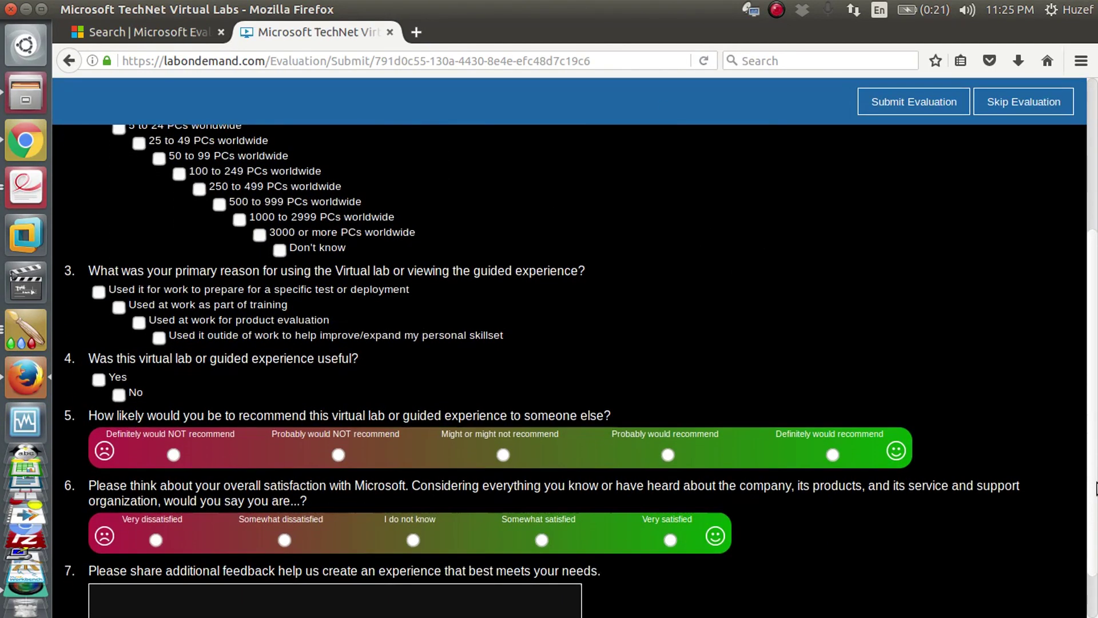
pyautogui.scroll(5, 1095, 489)
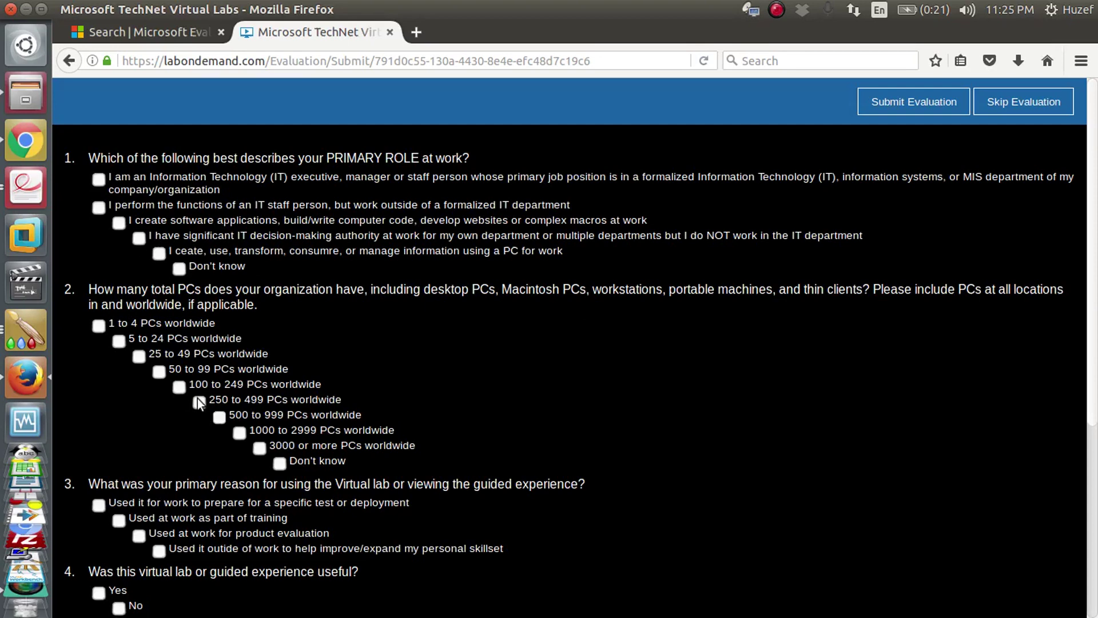
pyautogui.scroll(-4, 1093, 314)
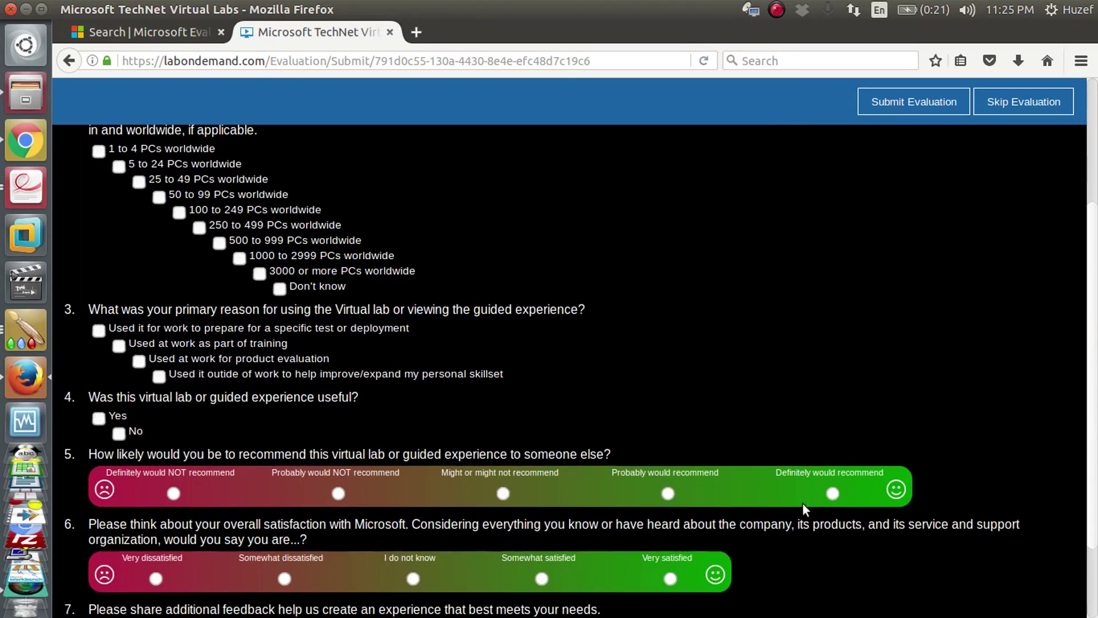
pyautogui.moveTo(496, 586); pyautogui.dragTo(712, 506)
pyautogui.click(323, 373)
pyautogui.click(1021, 109)
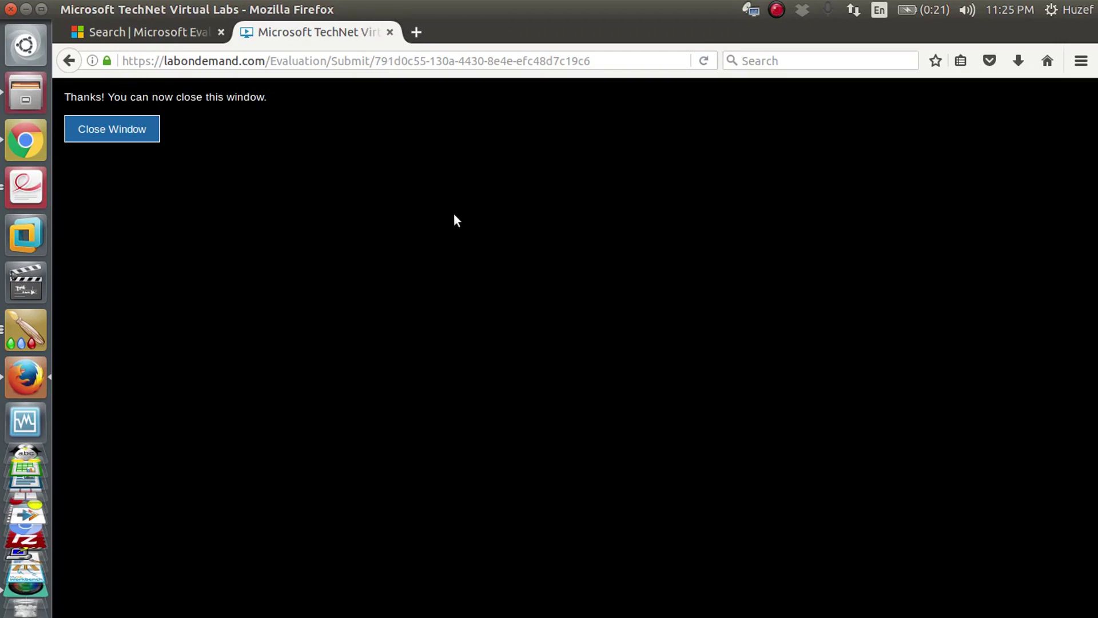
pyautogui.click(143, 133)
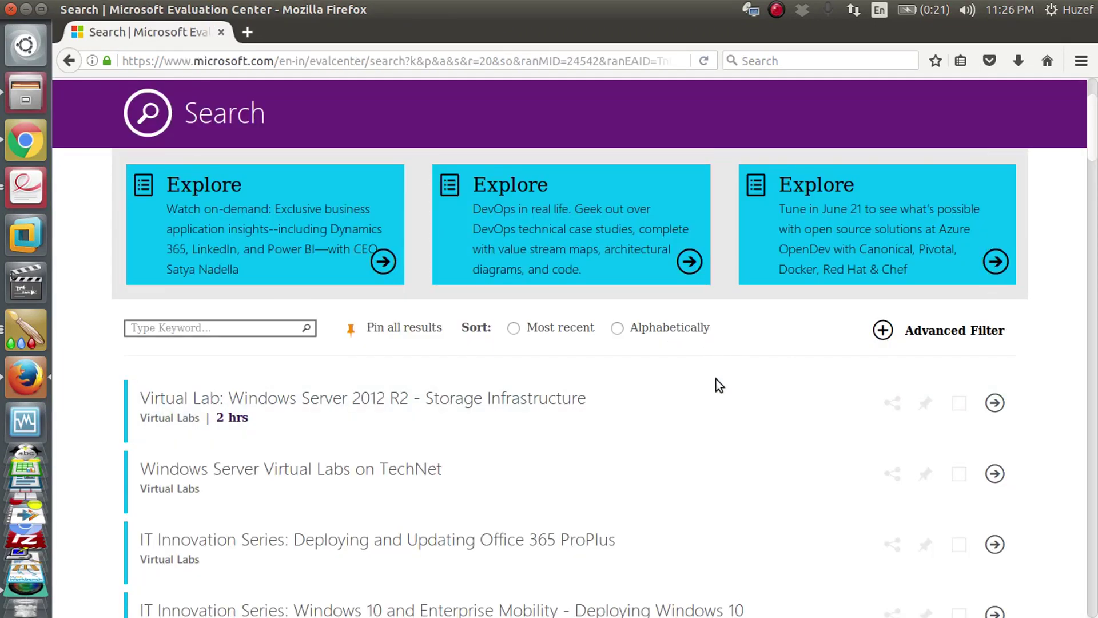
pyautogui.moveTo(1091, 142); pyautogui.dragTo(1096, 554)
pyautogui.moveTo(1095, 553); pyautogui.dragTo(1096, 114)
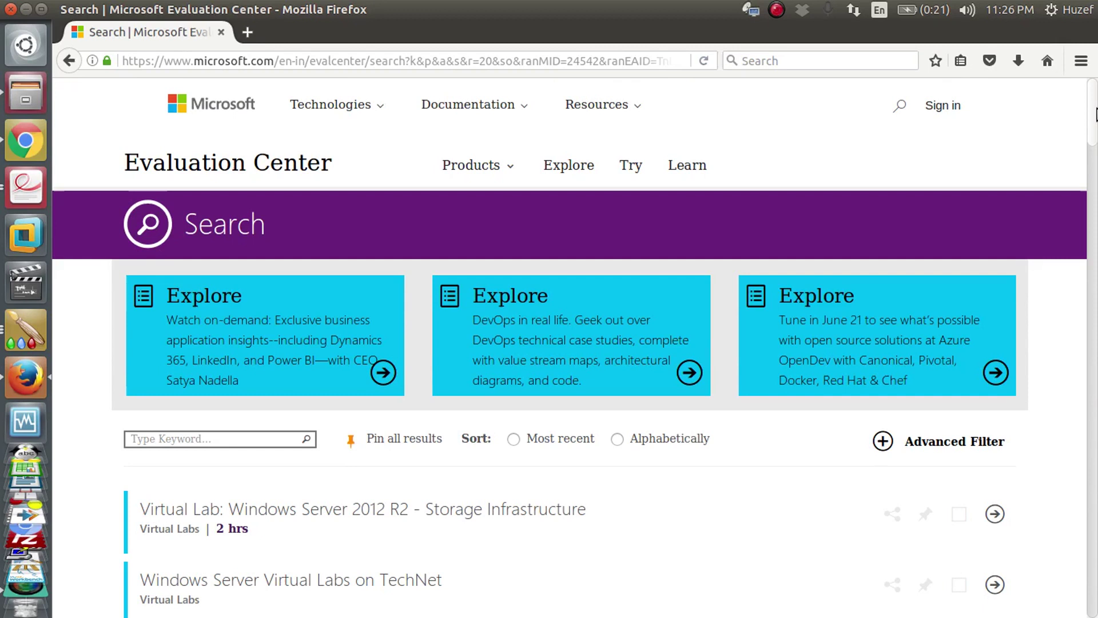